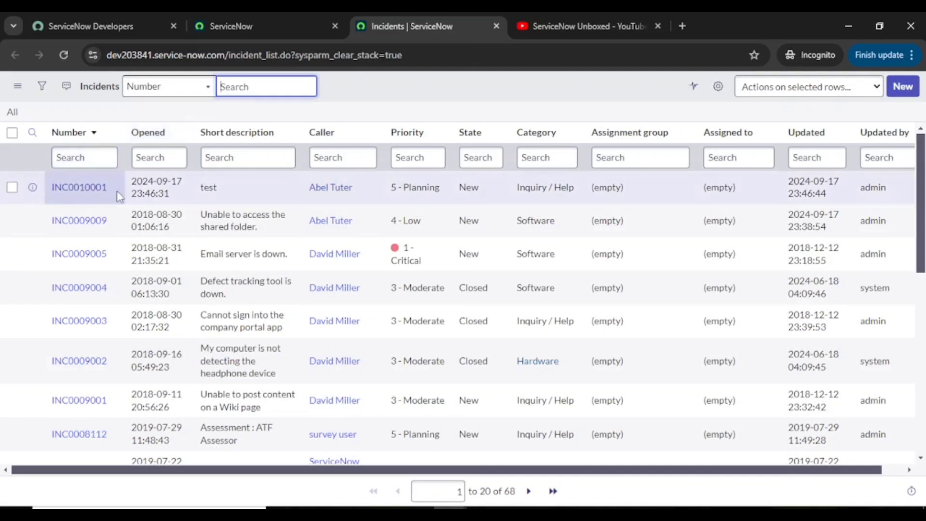
- Open incident INC0010001 from the incident list in a separate browser tab
click(378, 100)
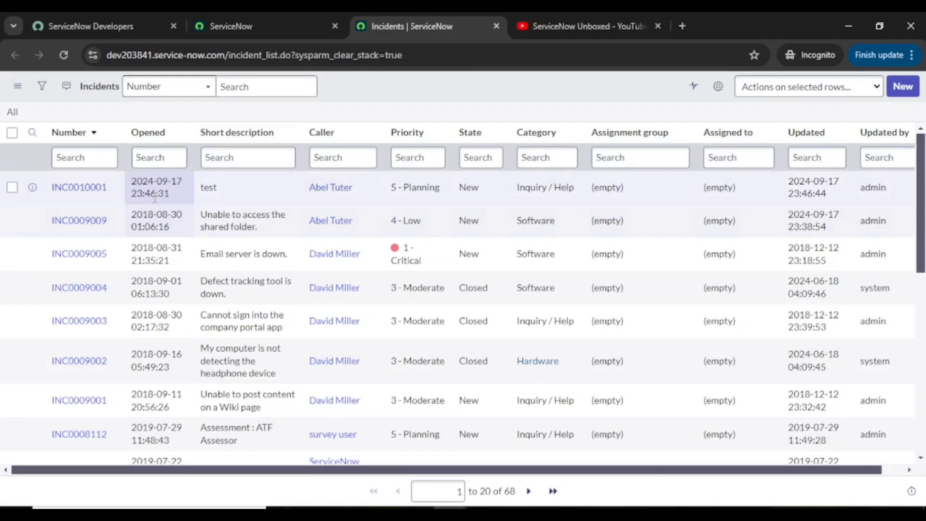
middle_click(87, 188)
click(513, 27)
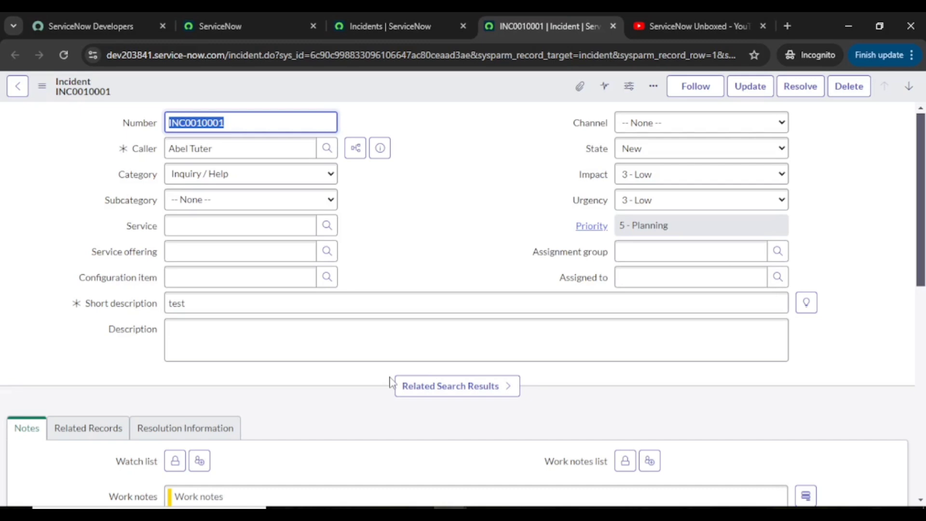
- Open the Form Layout configuration for the incident form and dismiss the Form Builder suggestion
right_click(398, 90)
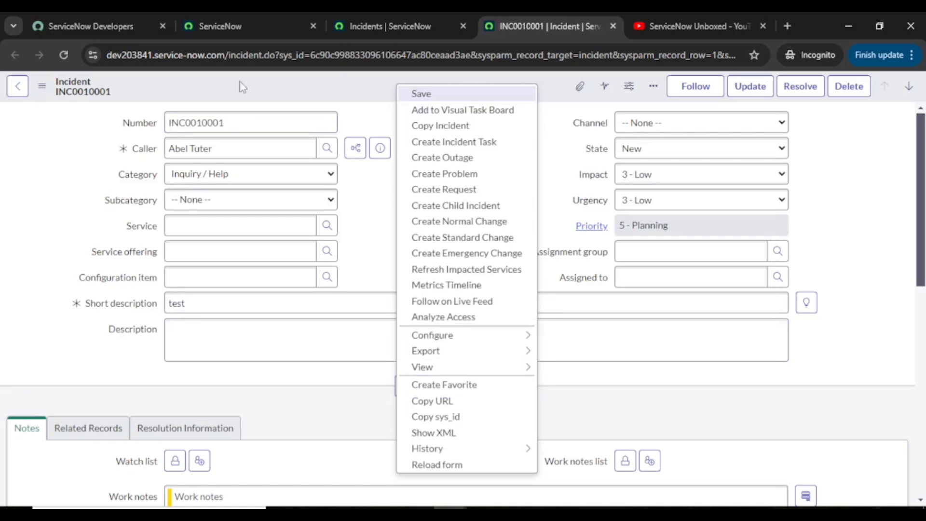
mouse_move(475, 340)
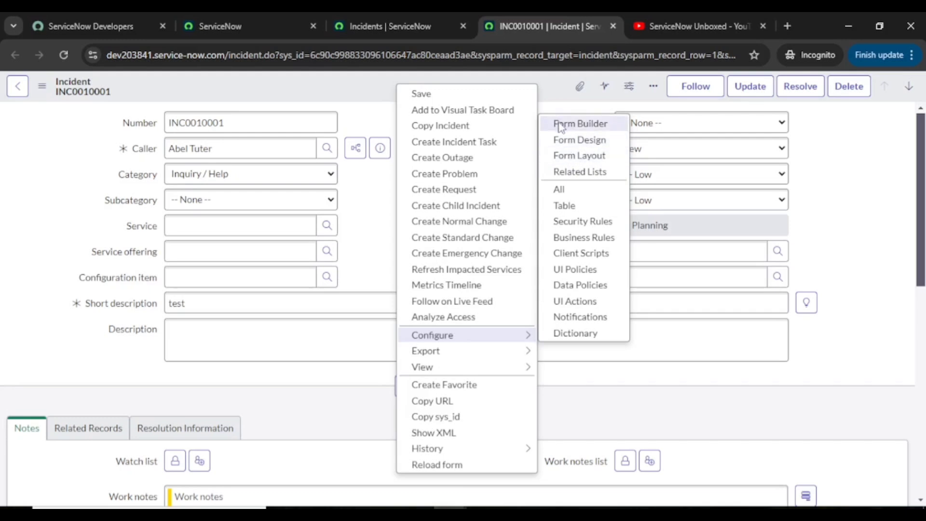
click(559, 156)
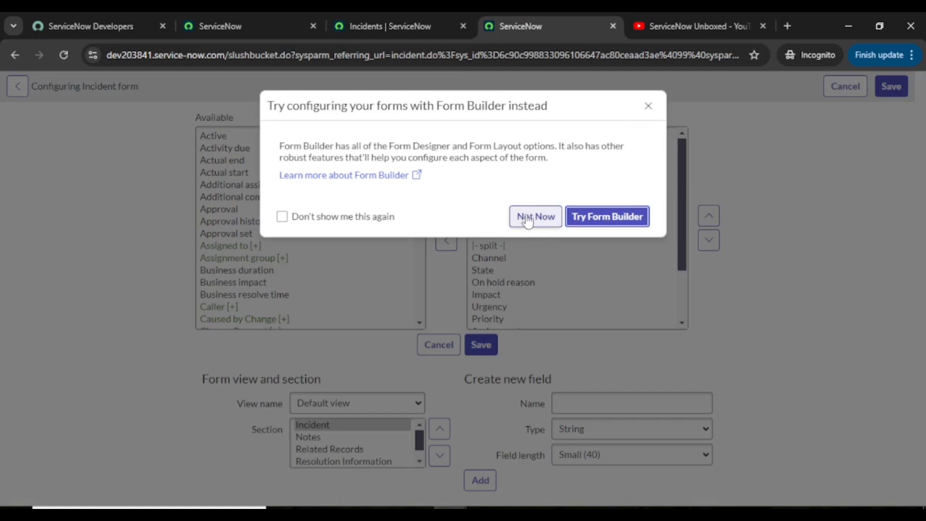
click(648, 108)
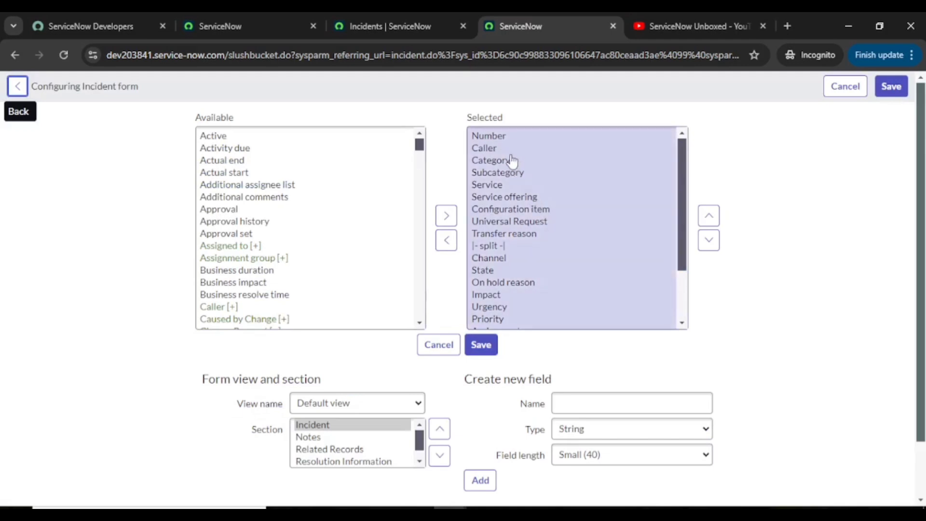
- Open incident INC0010001 again in another browser tab and return to the form layout configuration
click(401, 27)
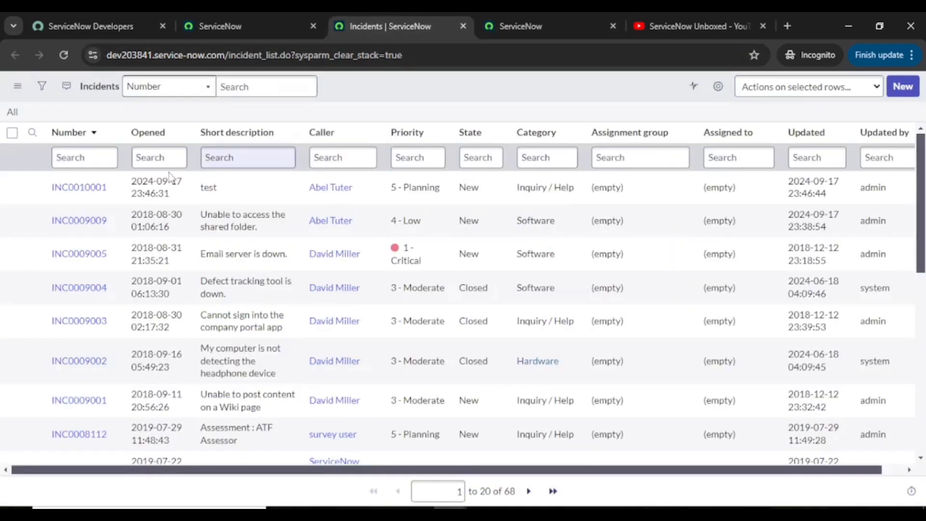
middle_click(79, 187)
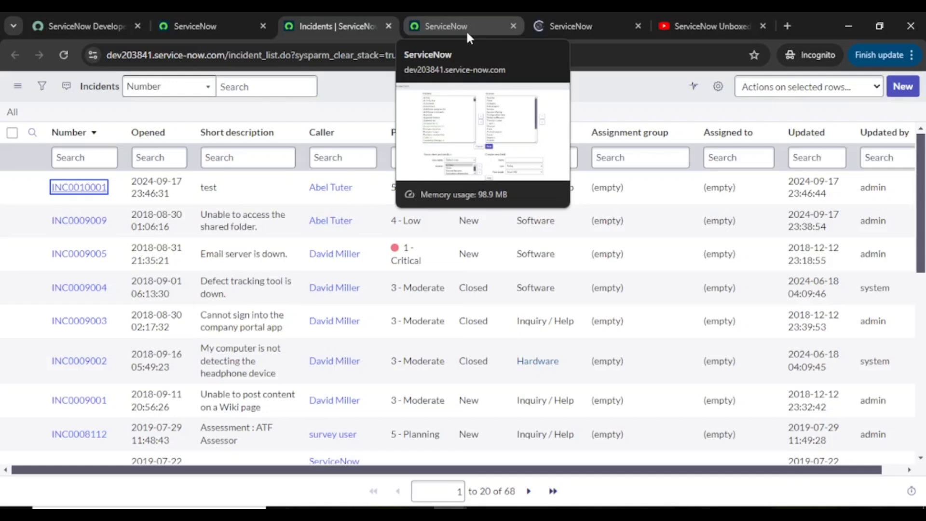
click(466, 30)
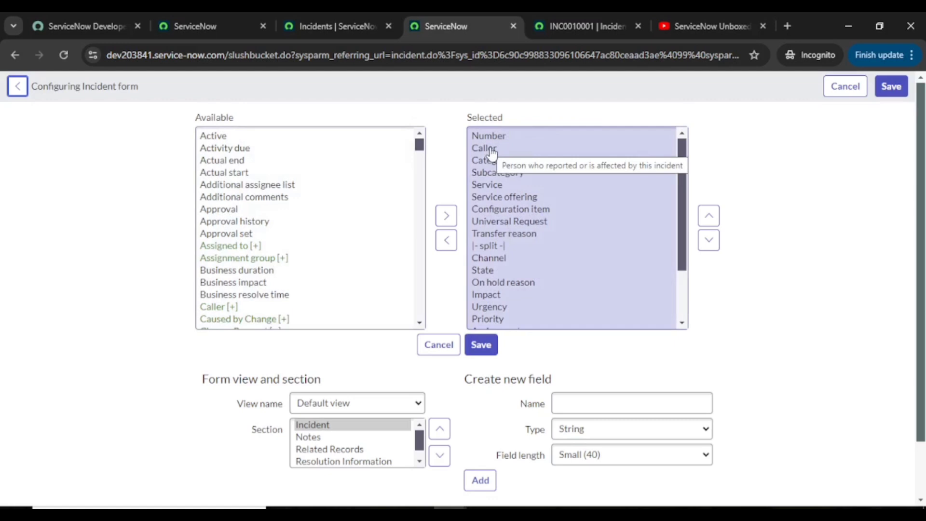
- Compare the selected layout fields before the split marker with the first column of incident INC0010001's form
click(564, 28)
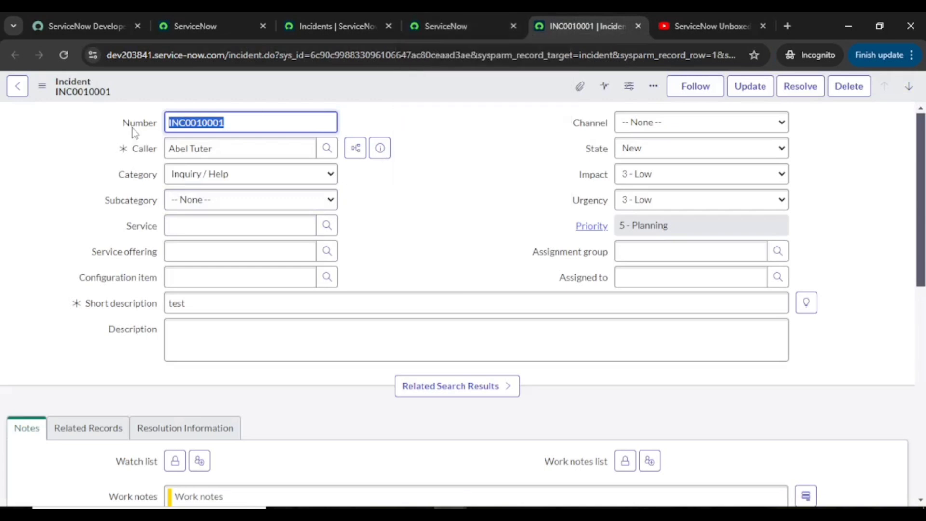
click(488, 13)
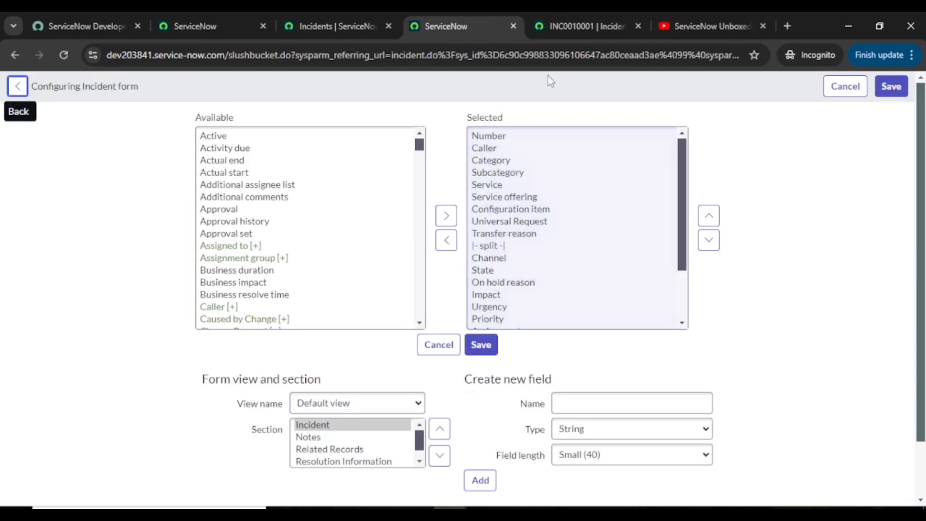
click(549, 14)
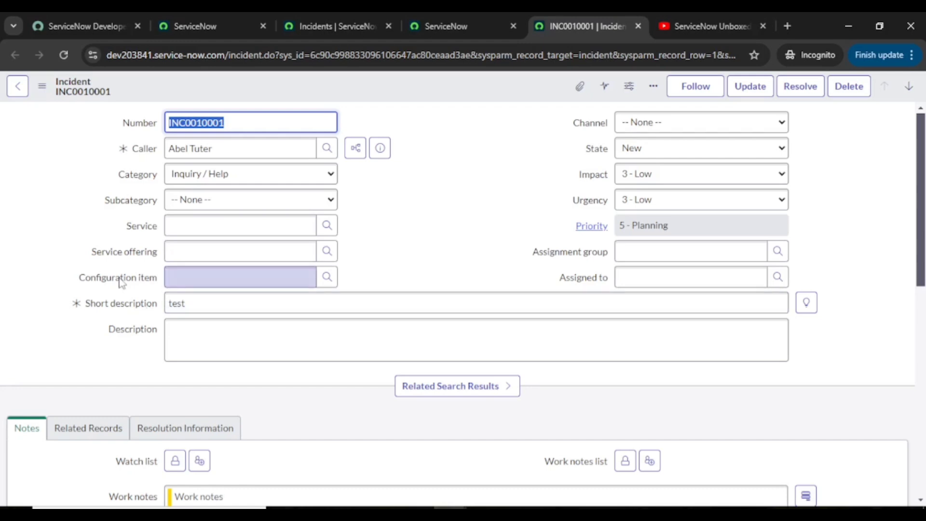
click(436, 29)
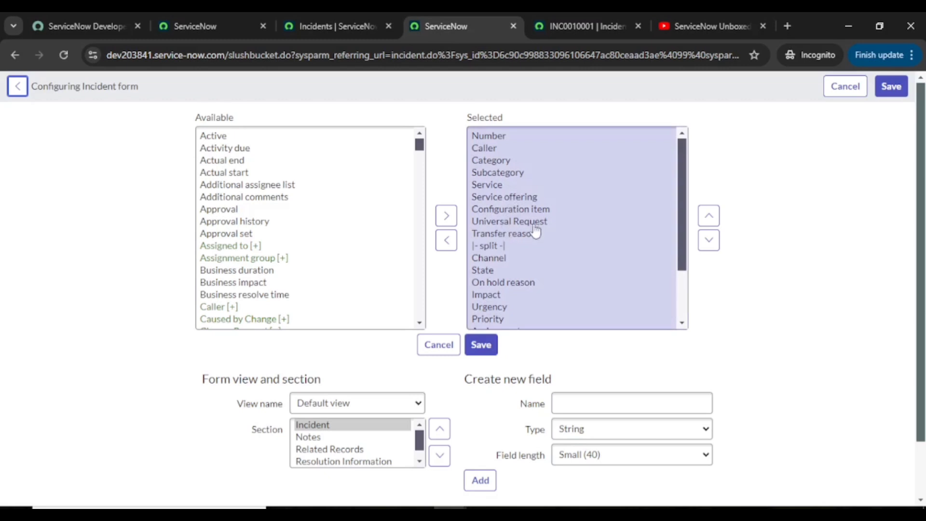
click(538, 26)
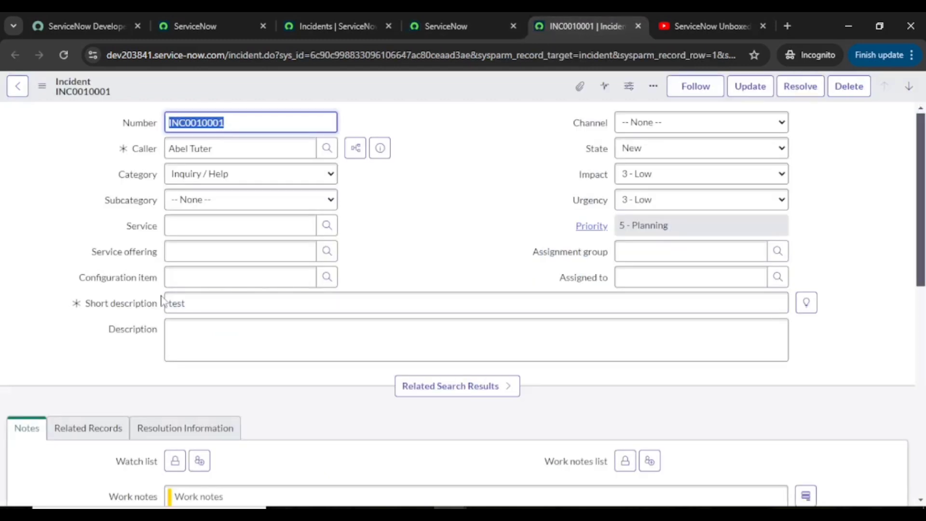
click(448, 28)
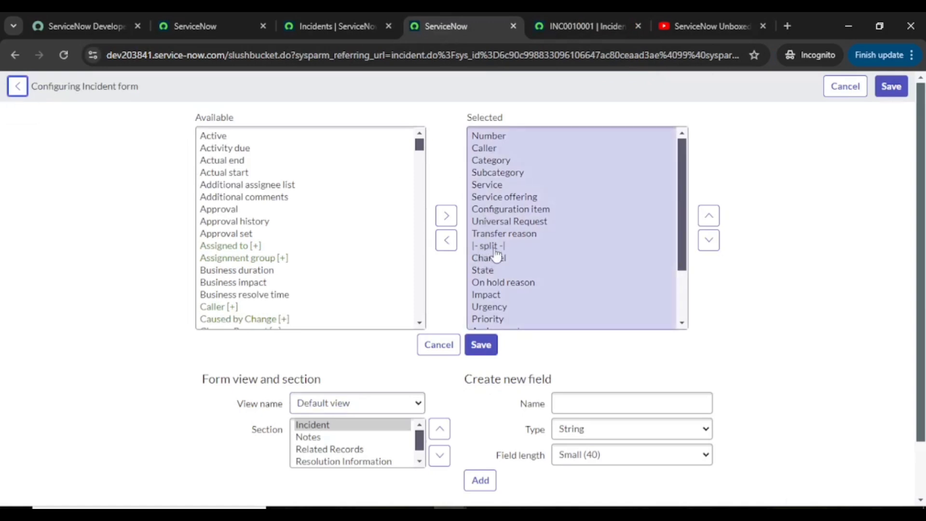
- Compare the selected fields after the split and end_split markers with the second column and full-width fields of the incident form
click(574, 21)
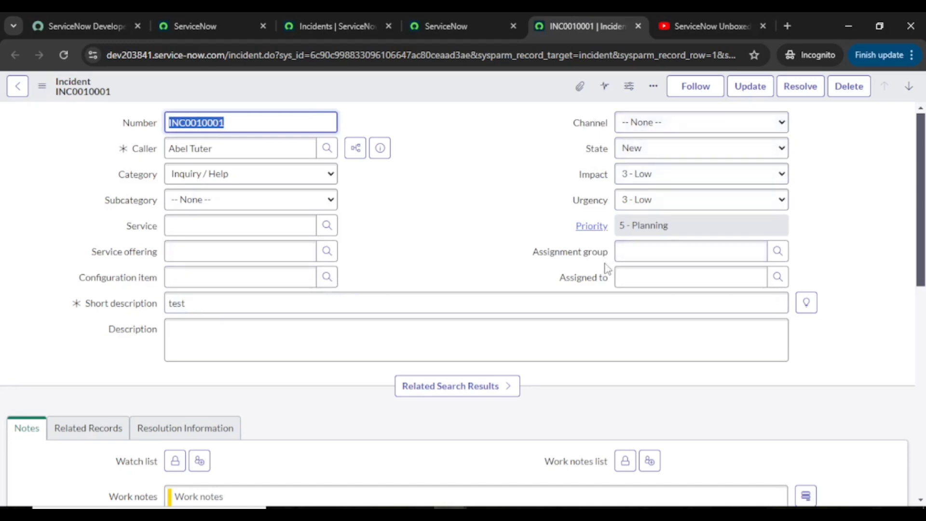
click(458, 32)
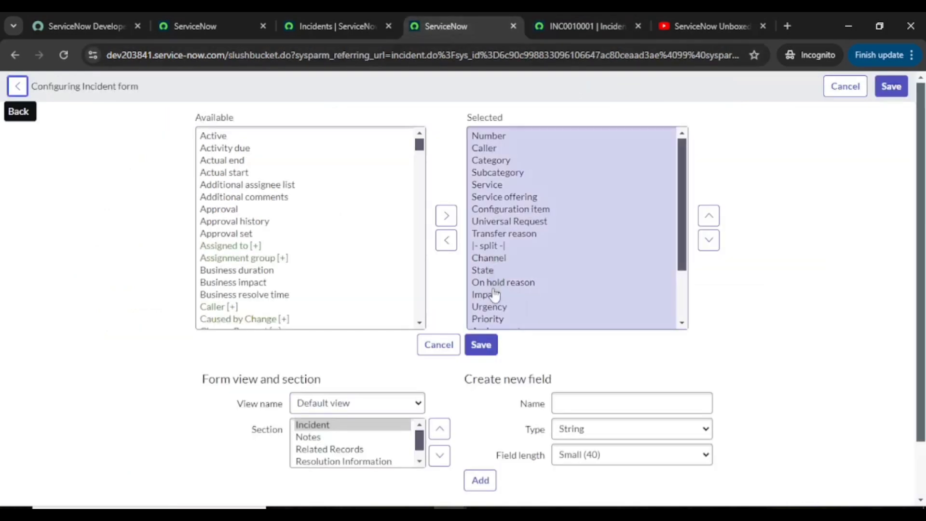
click(604, 25)
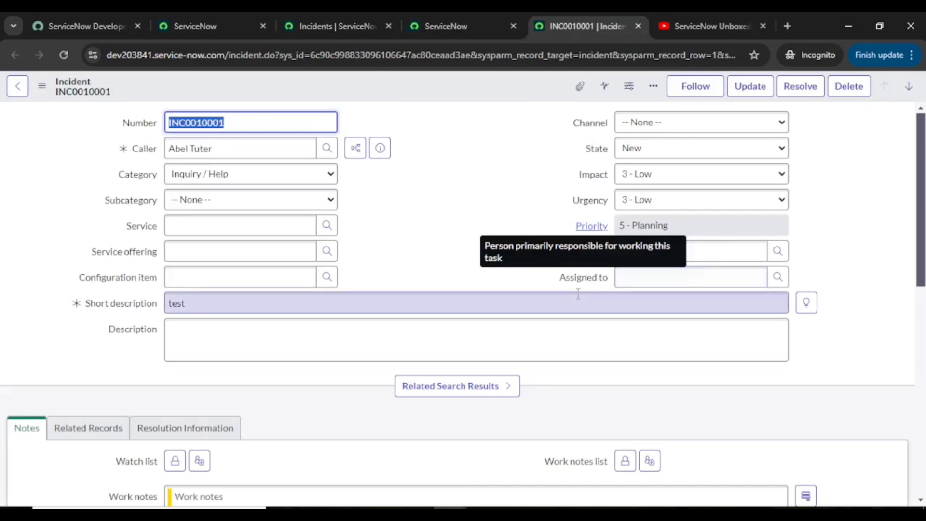
click(470, 24)
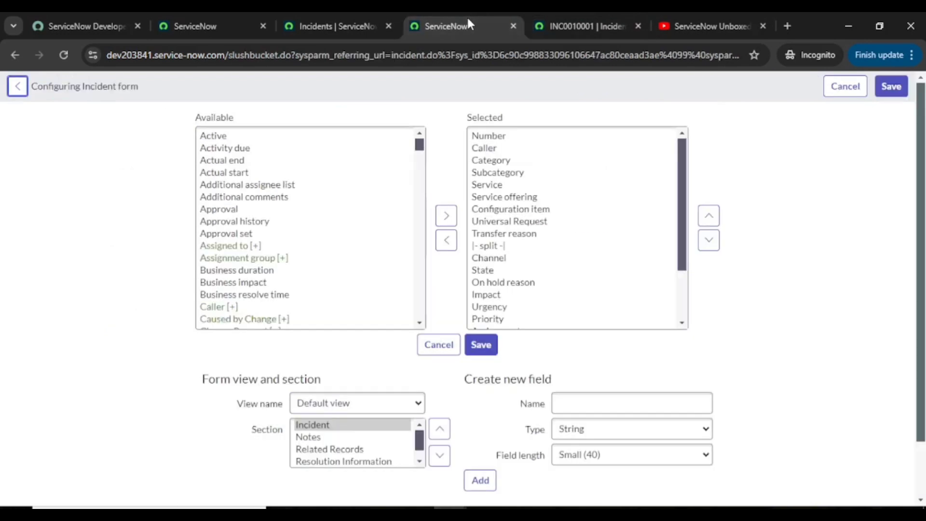
scroll(491, 274, down, 2)
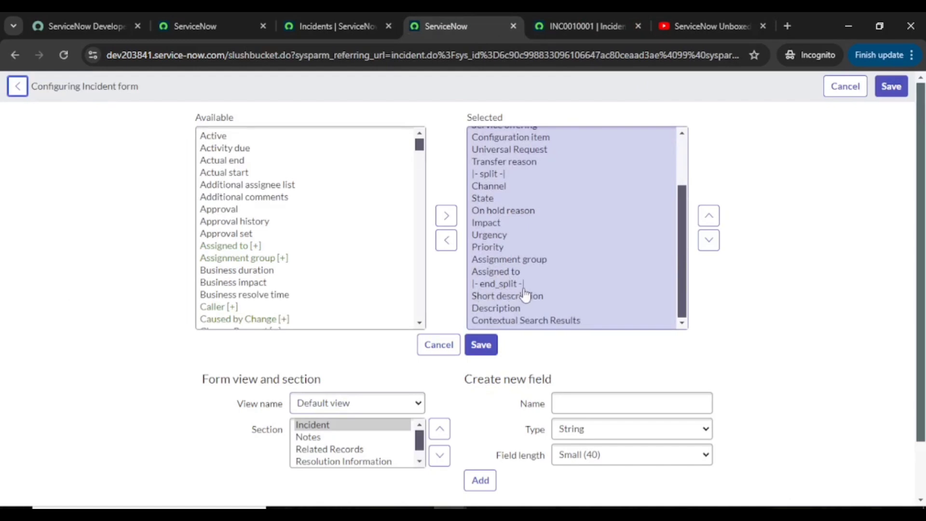
click(545, 30)
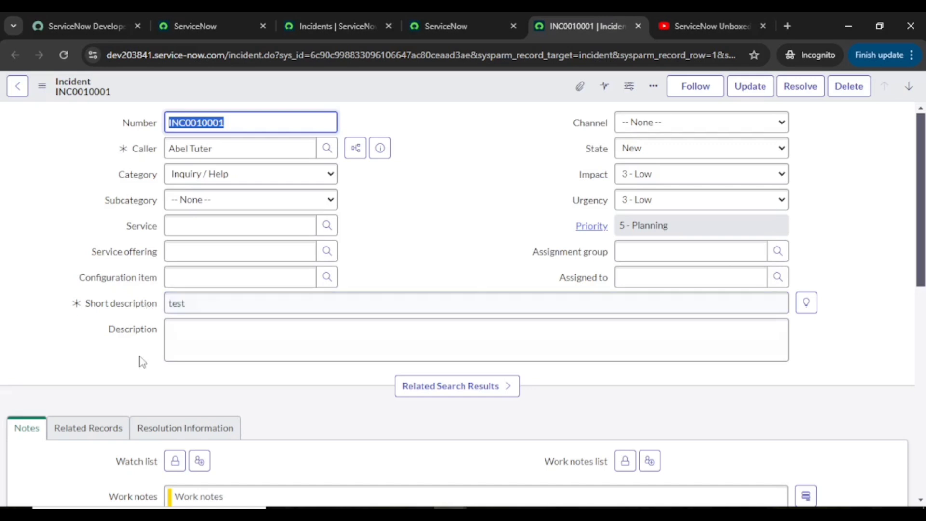
click(456, 18)
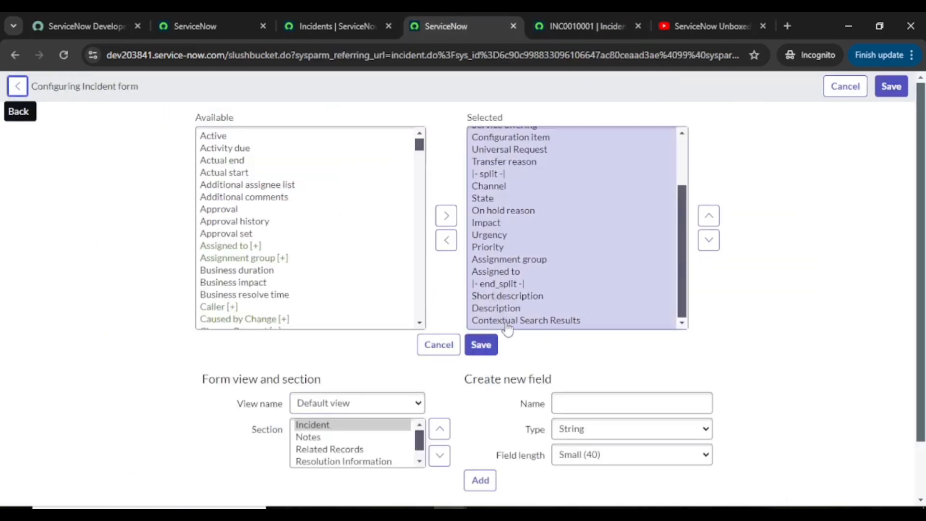
click(555, 27)
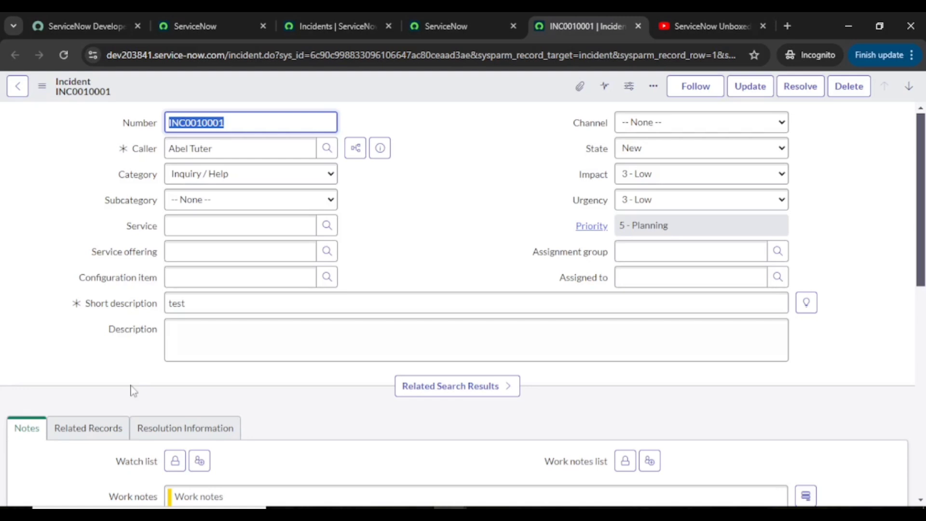
- Expand the incident's Related Search Results section to examine it, and collapse it again
scroll(125, 395, down, 1)
scroll(124, 396, down, 1)
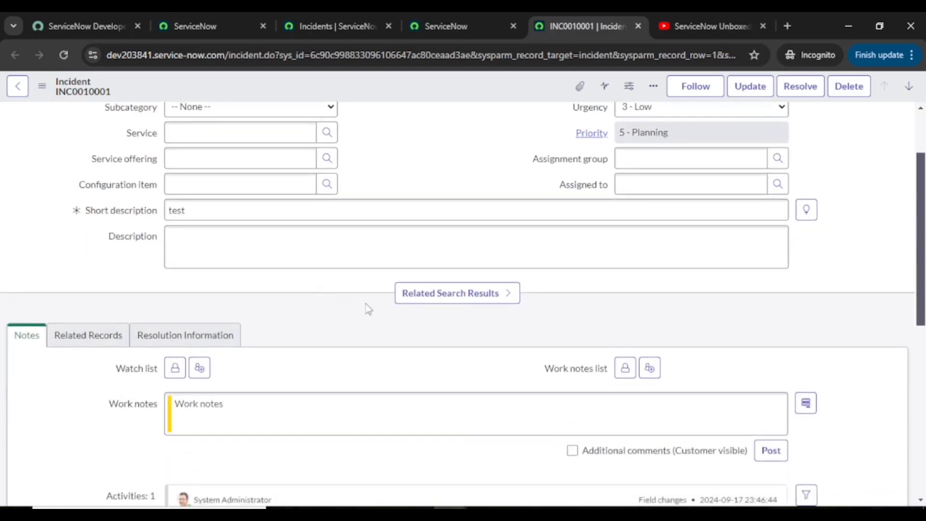
click(462, 299)
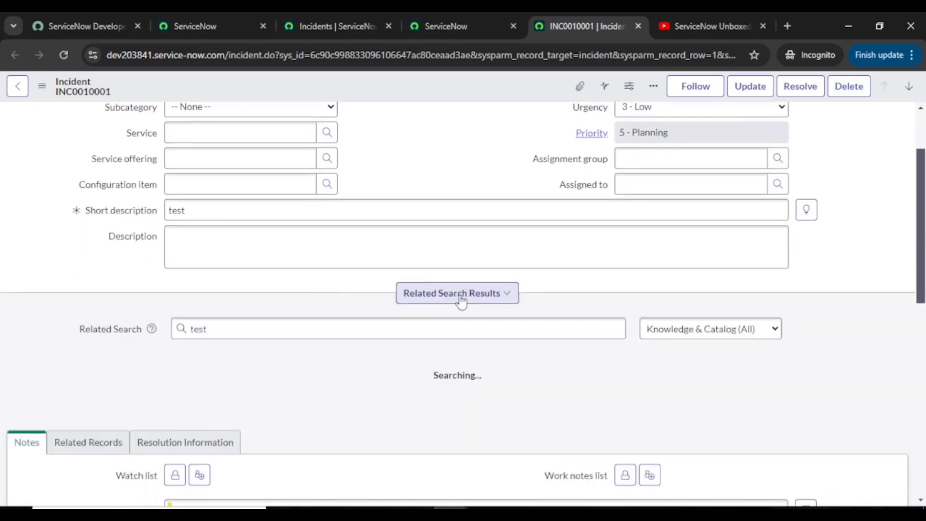
click(461, 299)
click(461, 299)
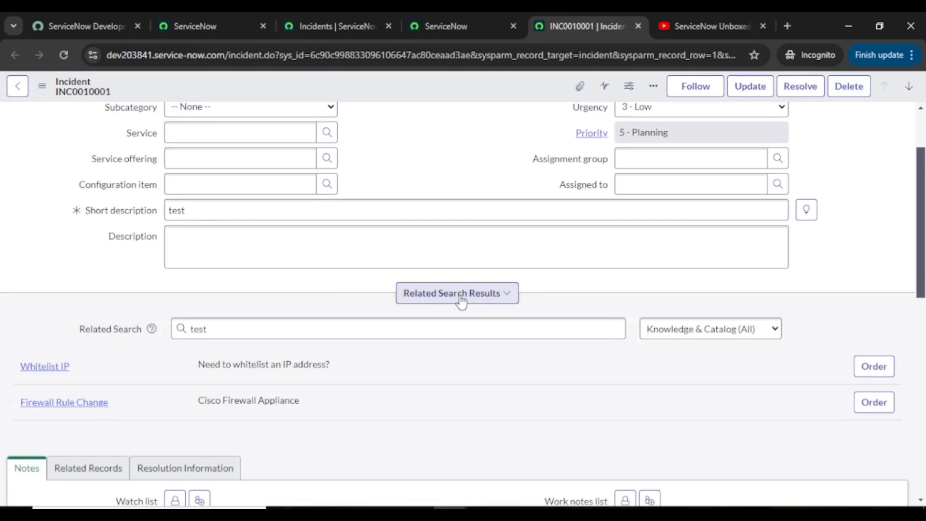
click(462, 299)
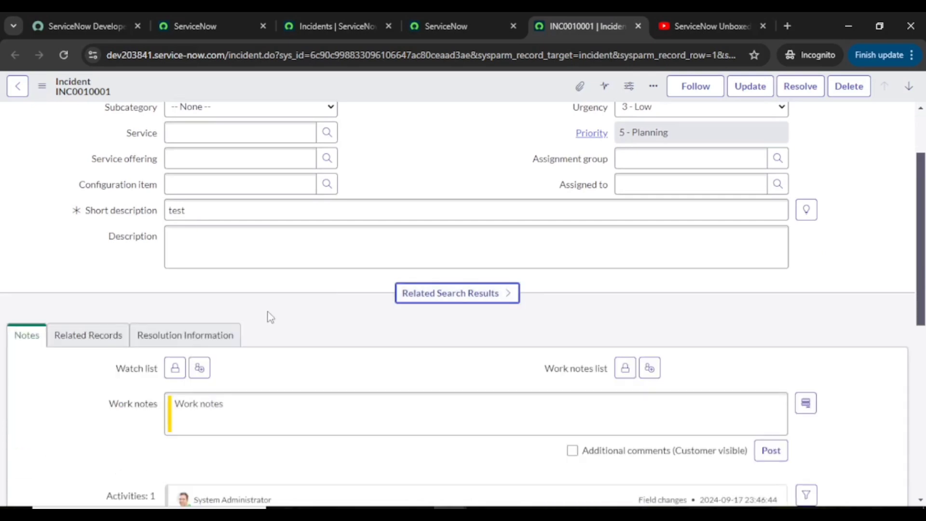
scroll(268, 314, up, 2)
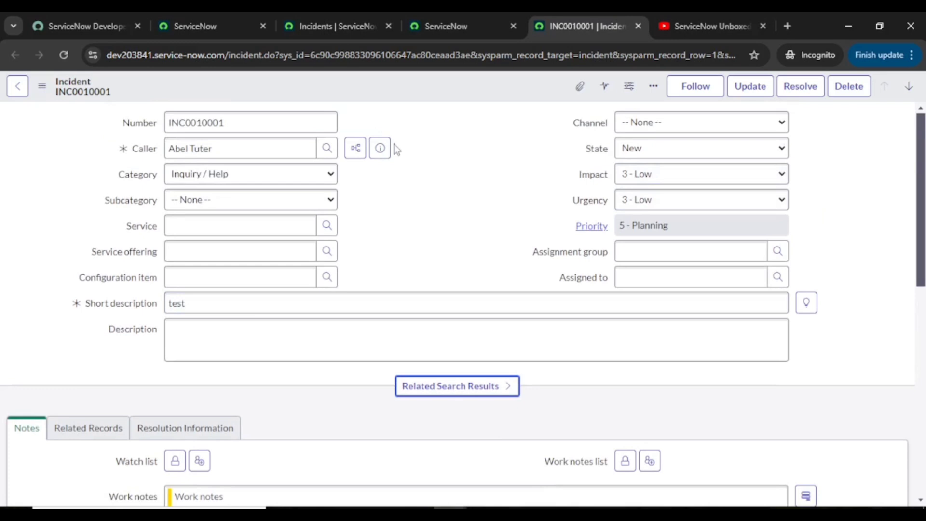
- Add the Active field to the Incident form's selected fields, trying out its removal and adding it back
click(487, 14)
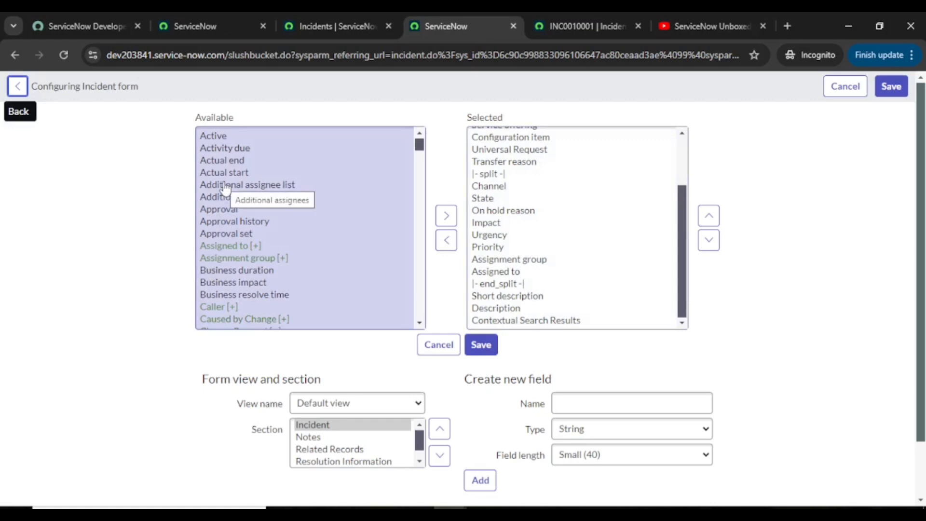
double_click(218, 139)
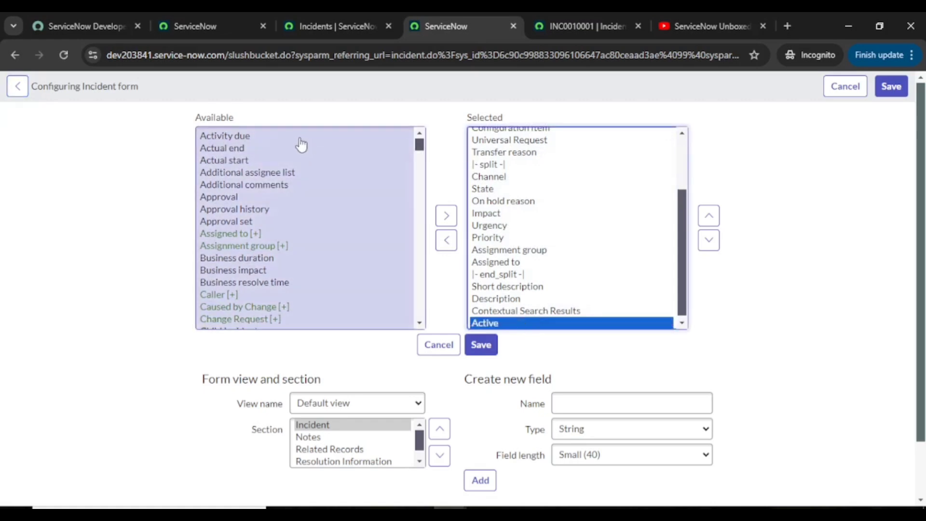
click(446, 241)
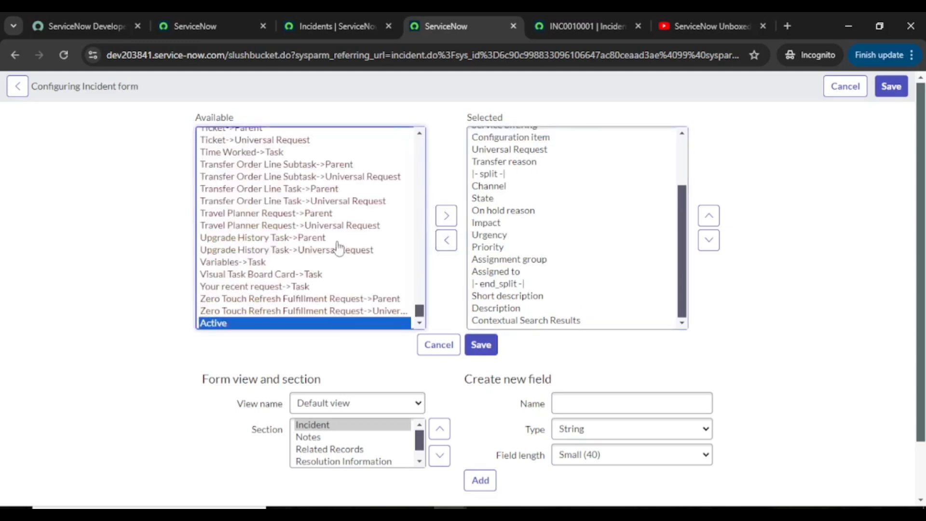
click(447, 217)
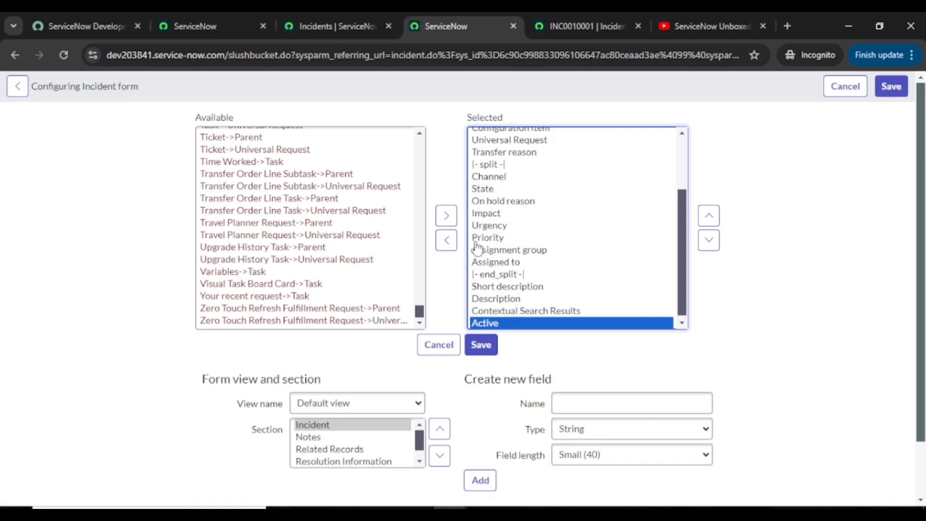
click(446, 241)
- Check the incident form's columns and move the Active field up to directly below Assigned to, before the end_split marker
click(577, 27)
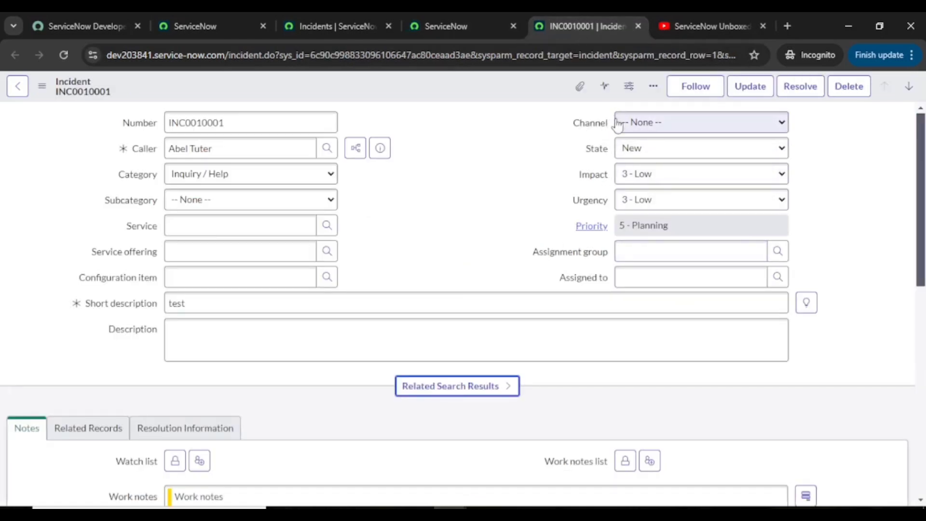
click(448, 23)
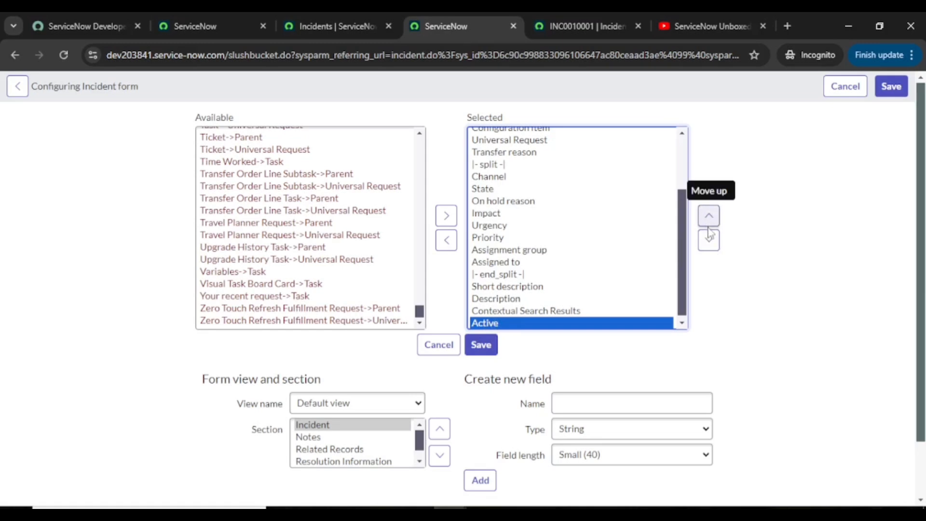
click(708, 216)
click(709, 216)
click(709, 216)
click(708, 216)
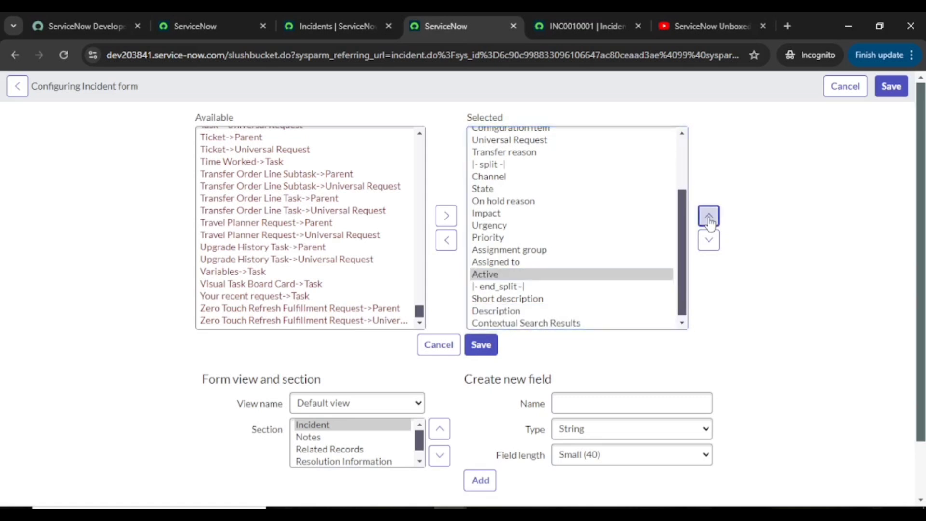
- Move the Active field up to the start of the second column, directly below the split marker and above Channel
click(709, 216)
click(708, 216)
click(708, 216)
click(708, 216)
click(709, 216)
click(708, 216)
click(708, 216)
click(708, 216)
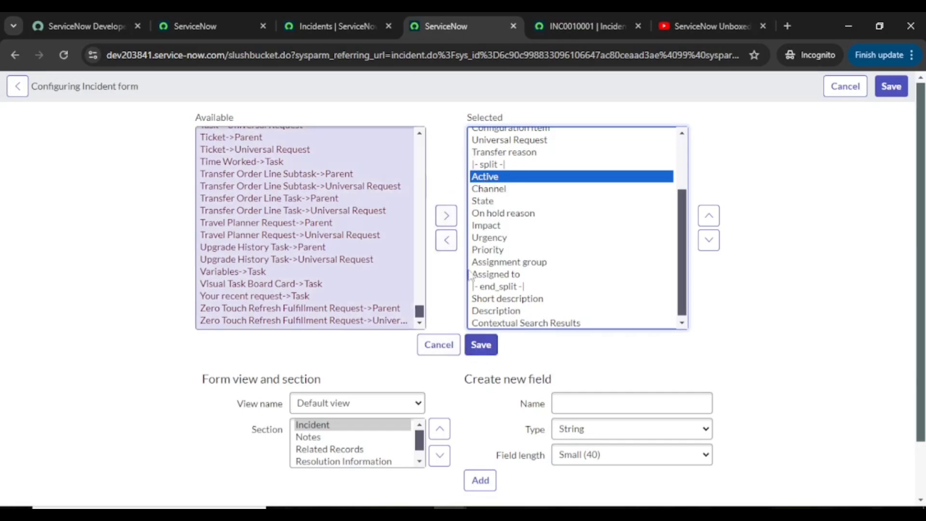
click(655, 346)
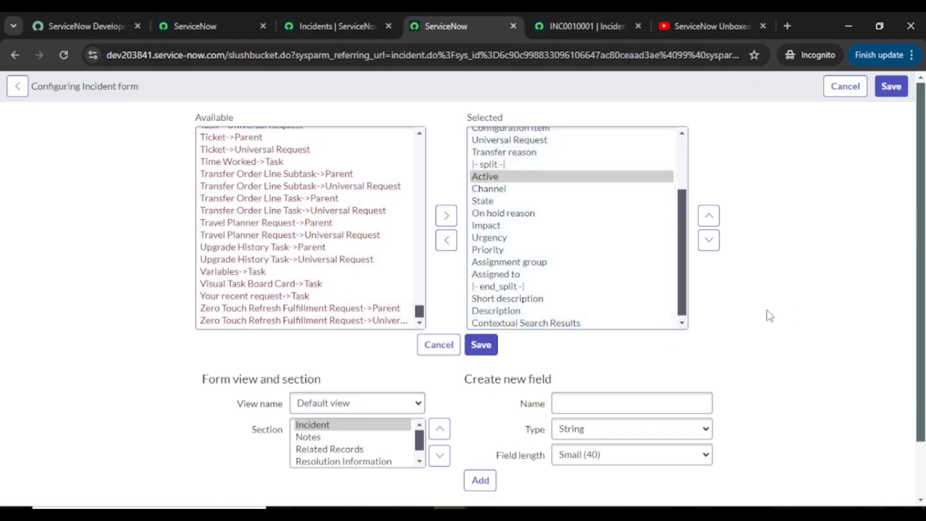
- Create a new String field named "ID Card No." with field length Small (40) and add it to the Incident form
scroll(770, 316, down, 1)
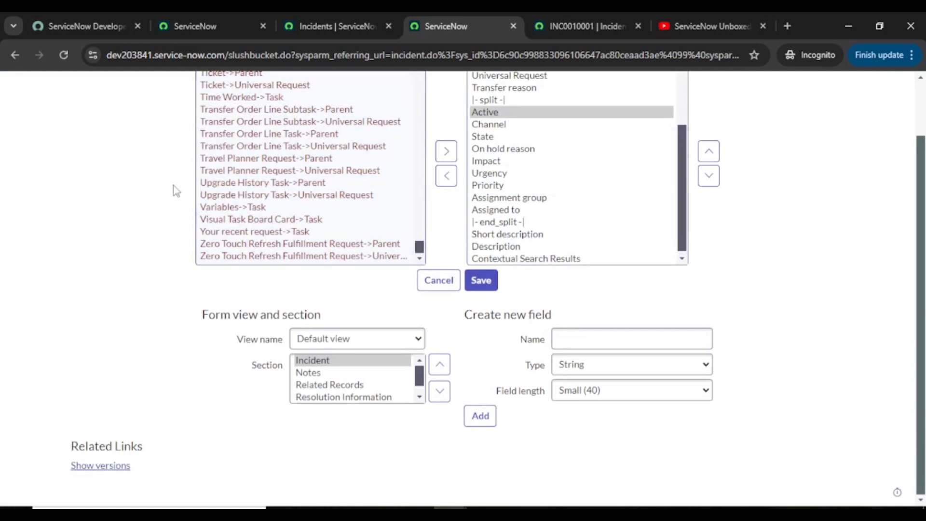
key(ctrl+minus)
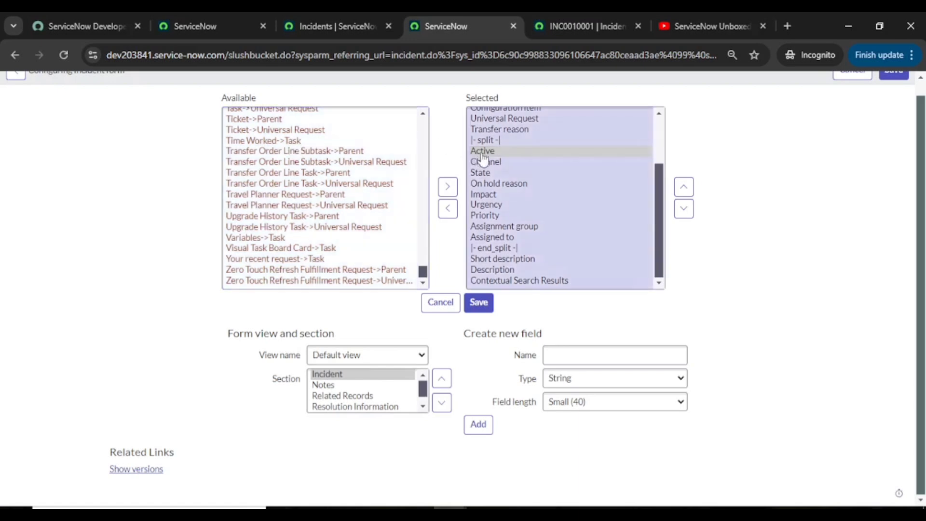
click(564, 357)
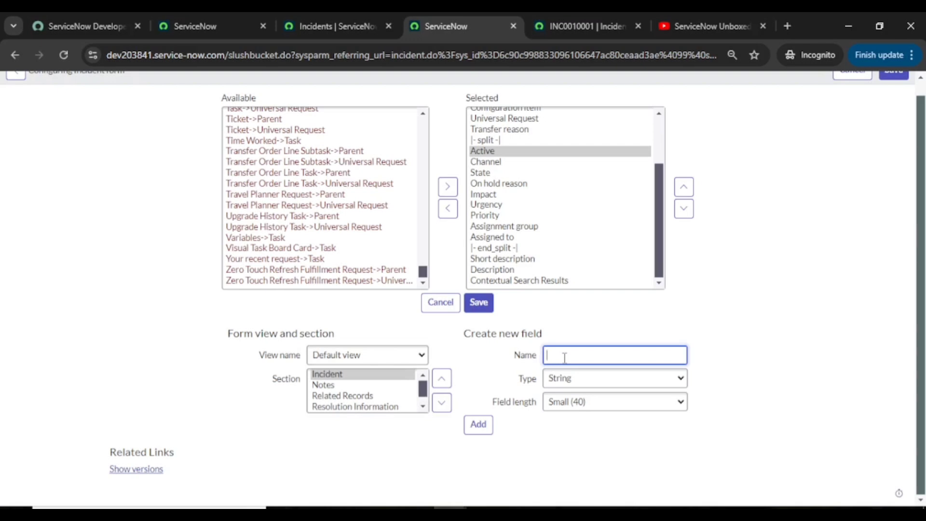
text(ID Card No.)
click(578, 384)
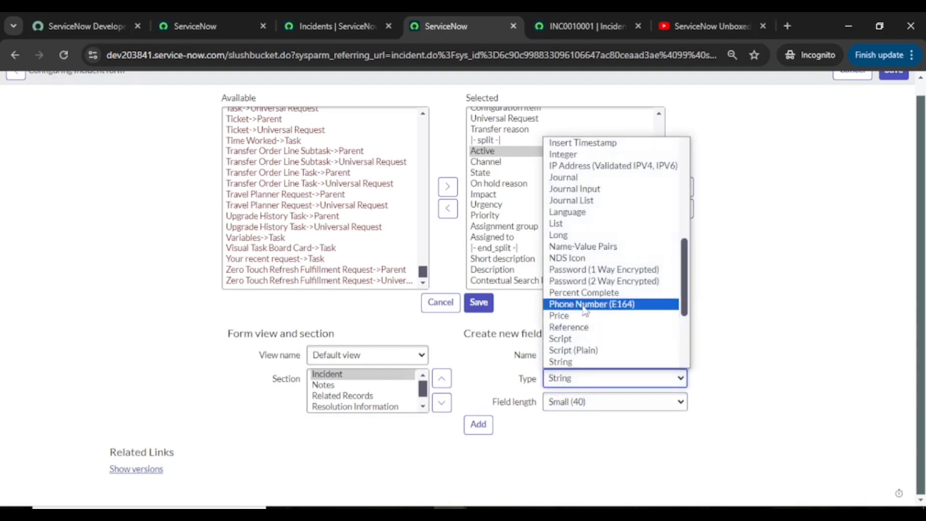
click(562, 362)
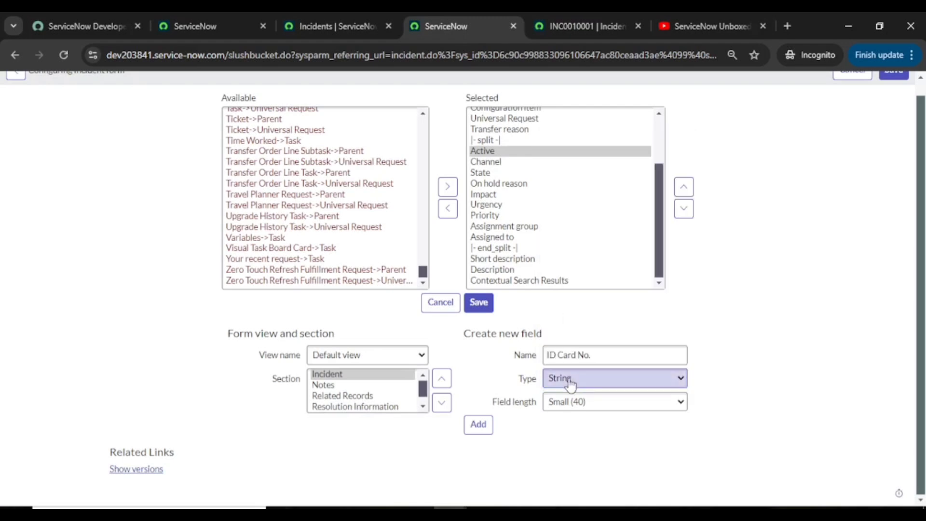
click(480, 432)
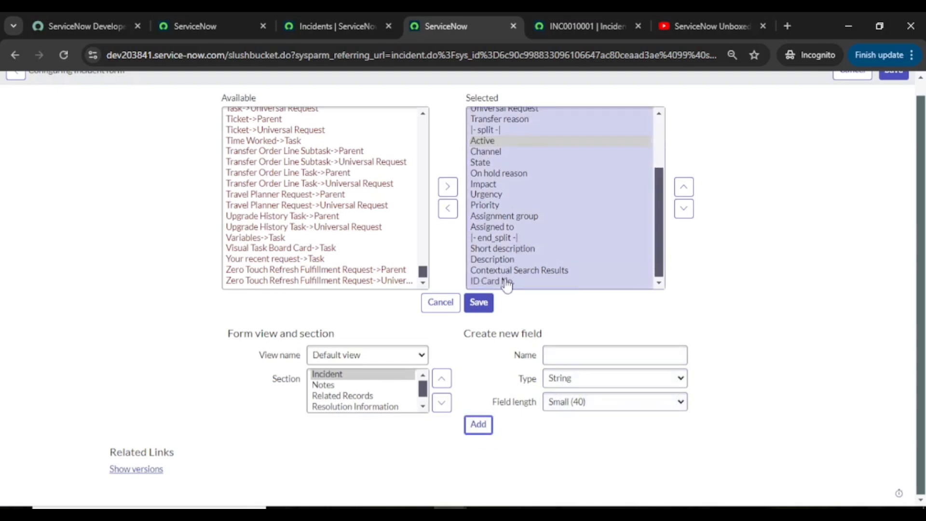
- Move the ID Card No. field up to the end of the first column, between Transfer reason and the split marker
click(507, 285)
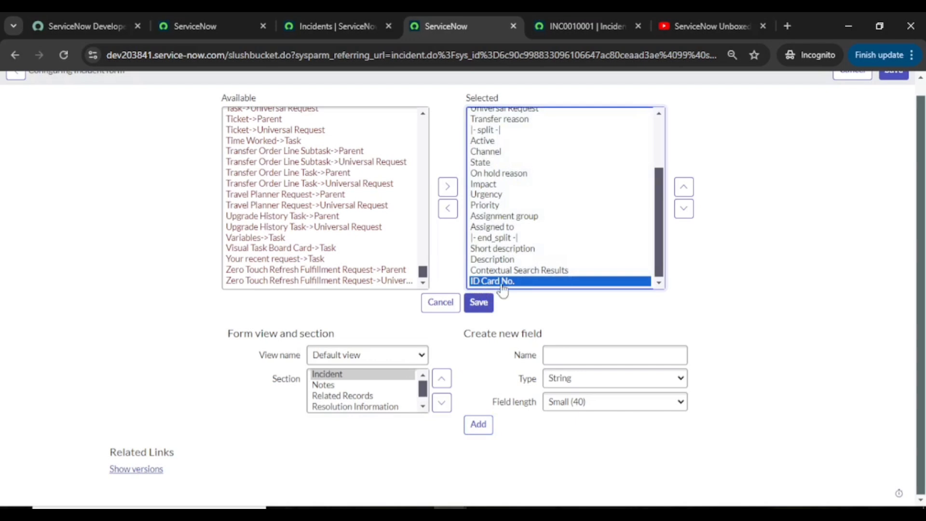
click(685, 188)
click(684, 188)
click(685, 188)
click(685, 188)
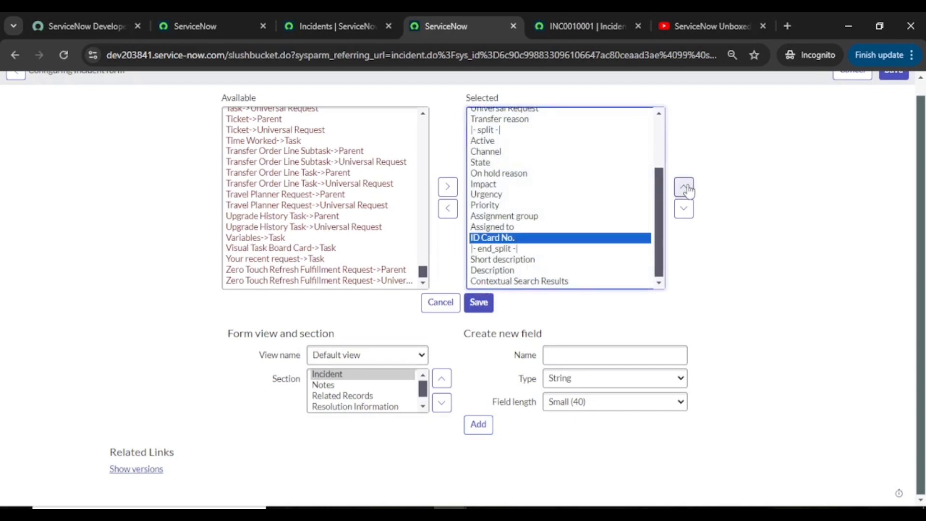
double_click(685, 188)
double_click(685, 188)
click(685, 188)
double_click(685, 188)
click(685, 188)
double_click(685, 188)
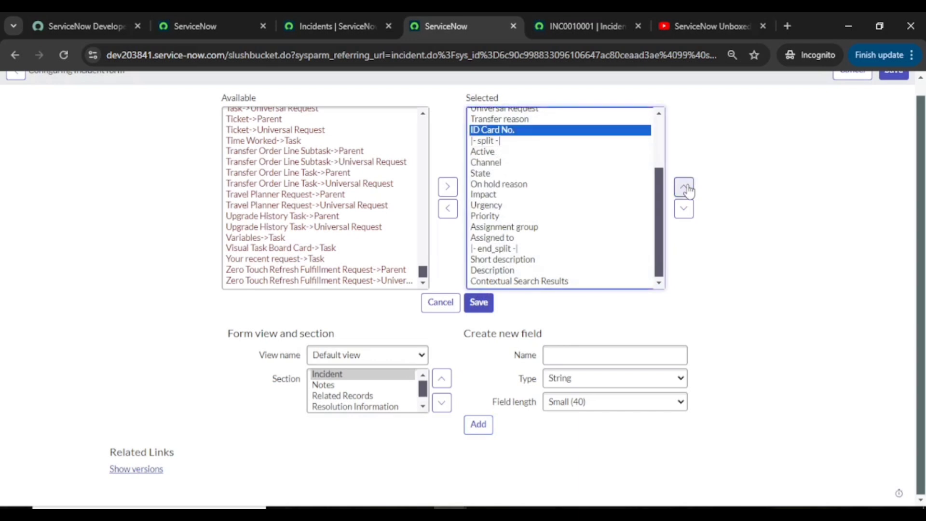
scroll(545, 200, up, 2)
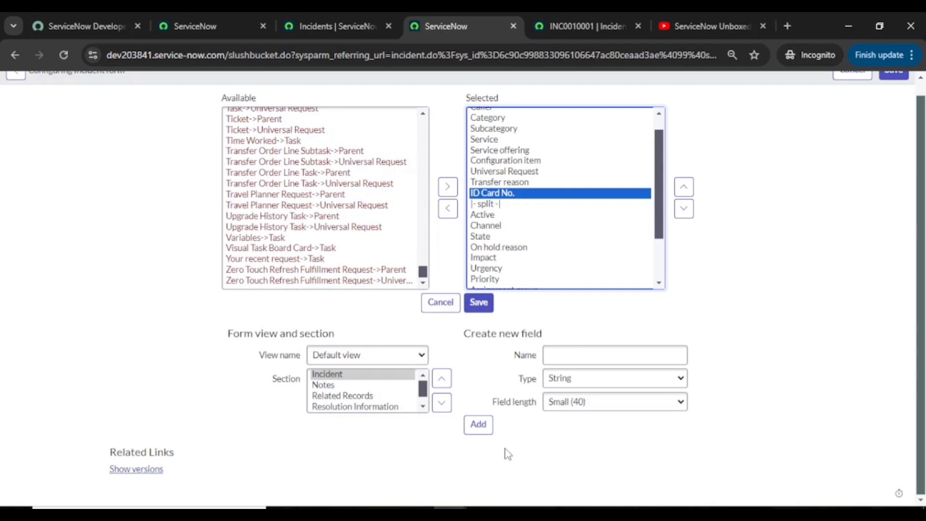
- Return to the INC0010001 incident form, look through its available views and display it in the Self Service view
key(ctrl+Tab)
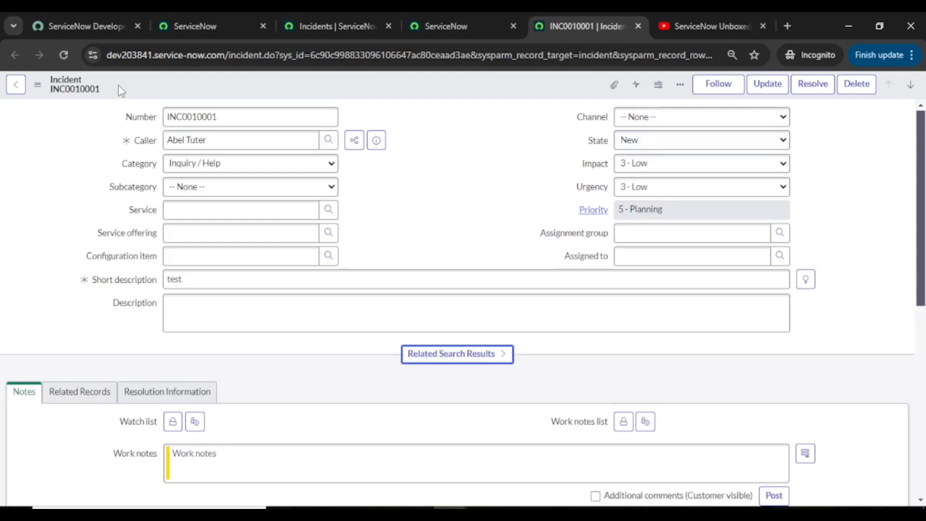
click(36, 87)
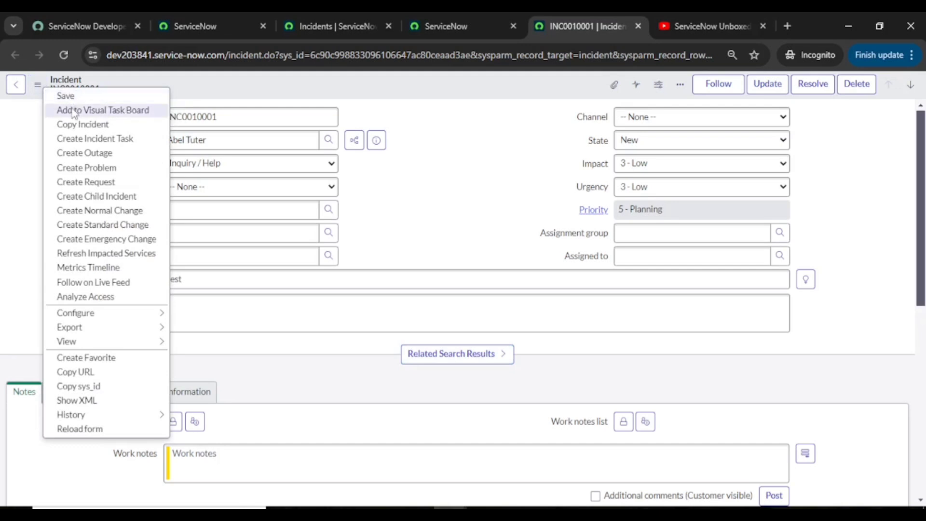
mouse_move(79, 341)
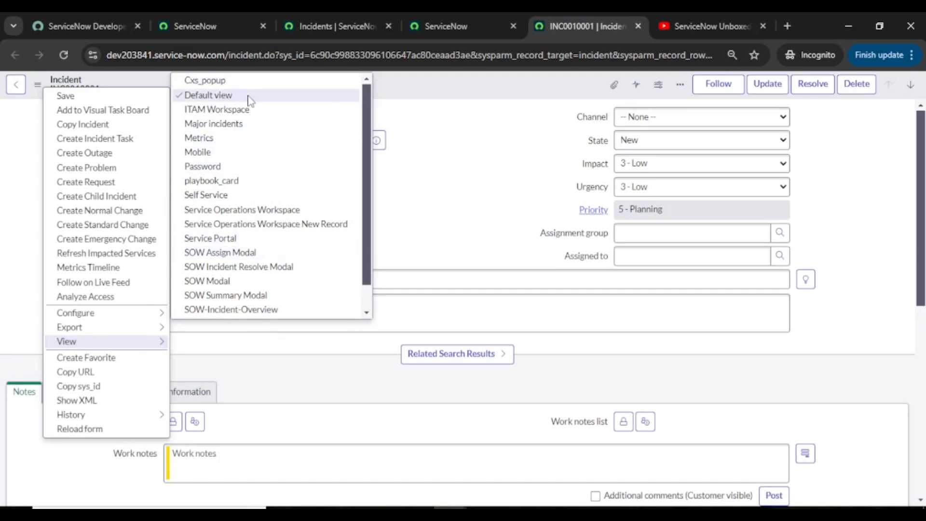
click(201, 197)
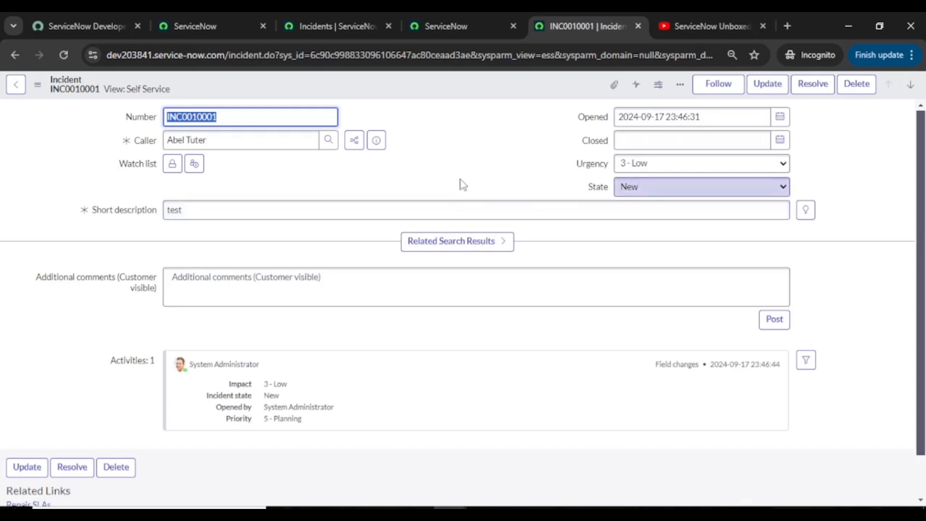
- Look over the available view names in the Incident form configuration, keeping Default view
click(418, 24)
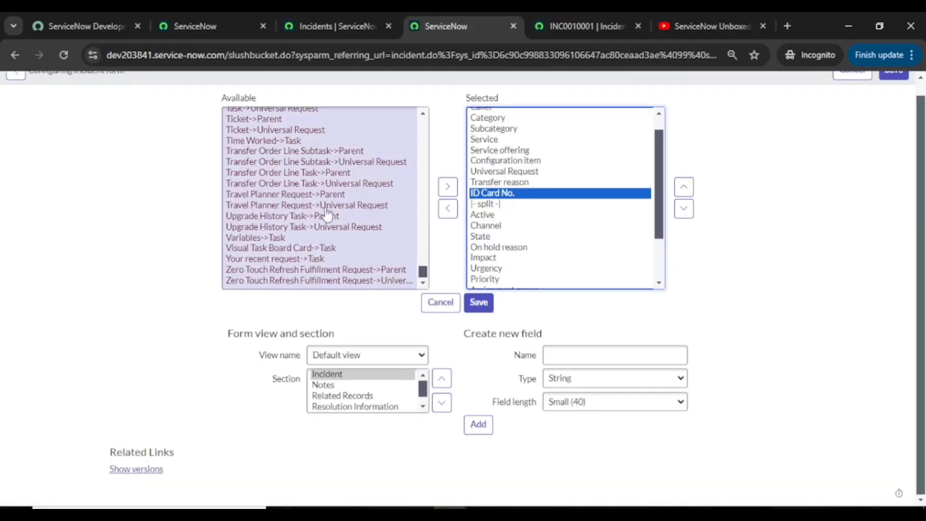
click(348, 359)
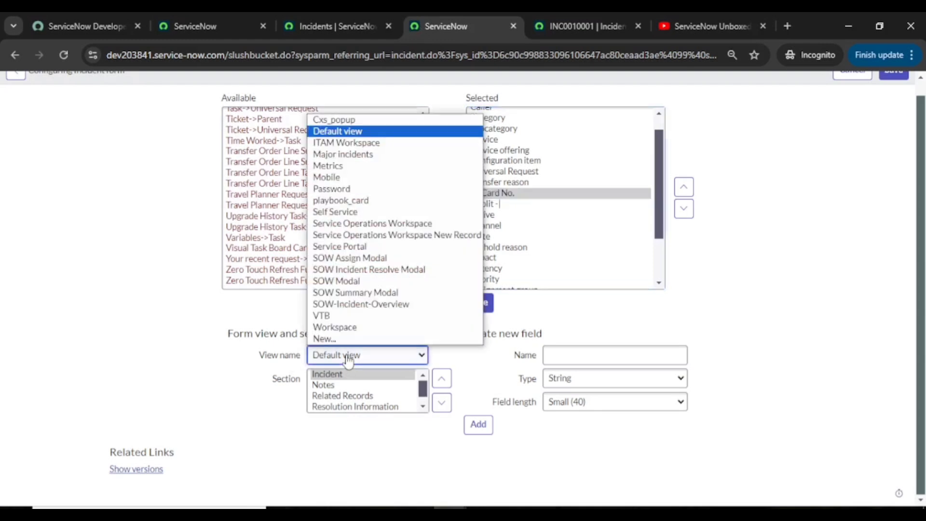
click(348, 359)
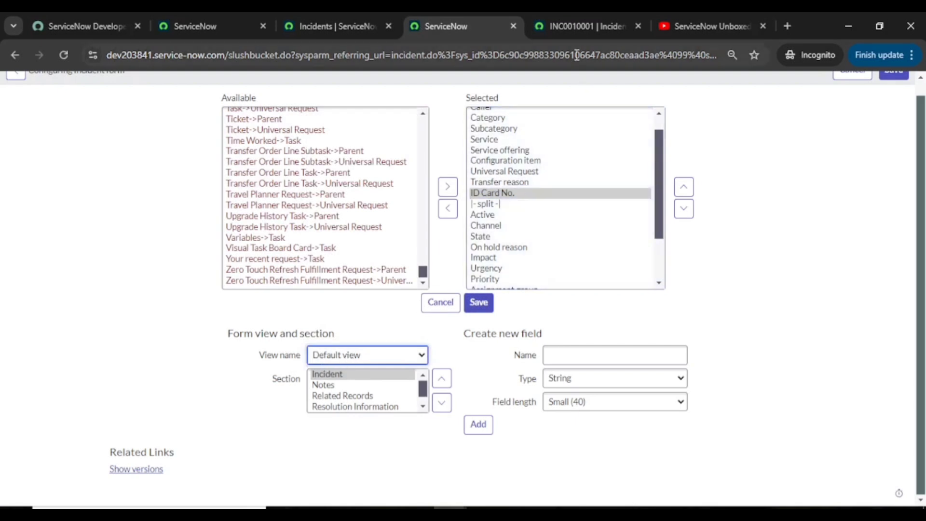
- Switch the INC0010001 incident form back to the Default view
click(598, 21)
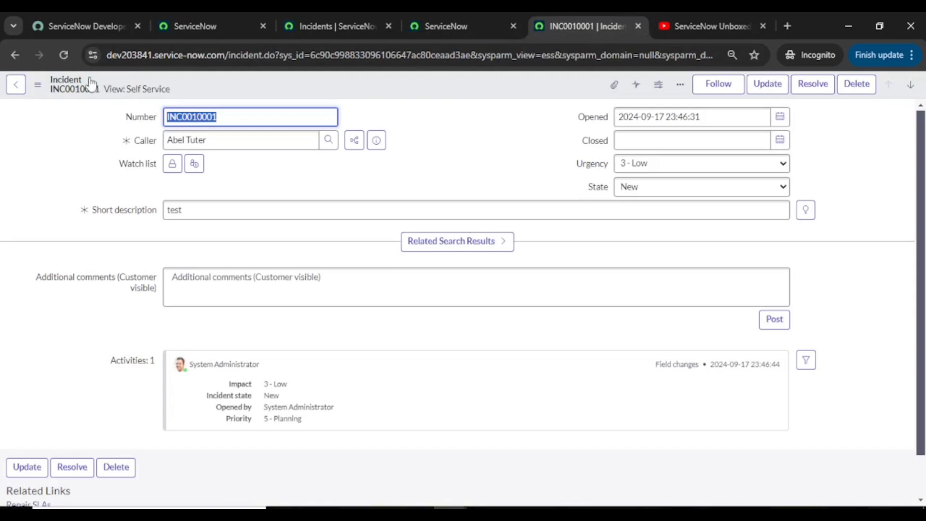
click(116, 90)
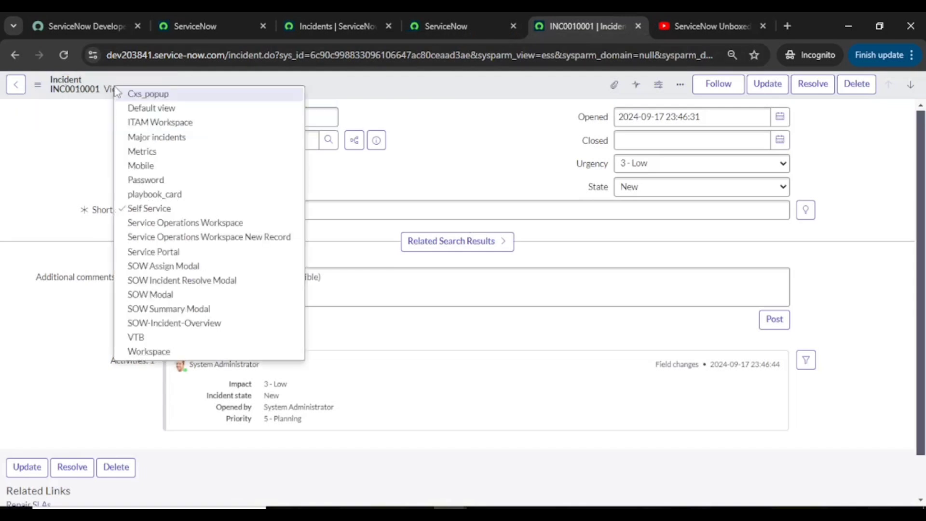
click(151, 108)
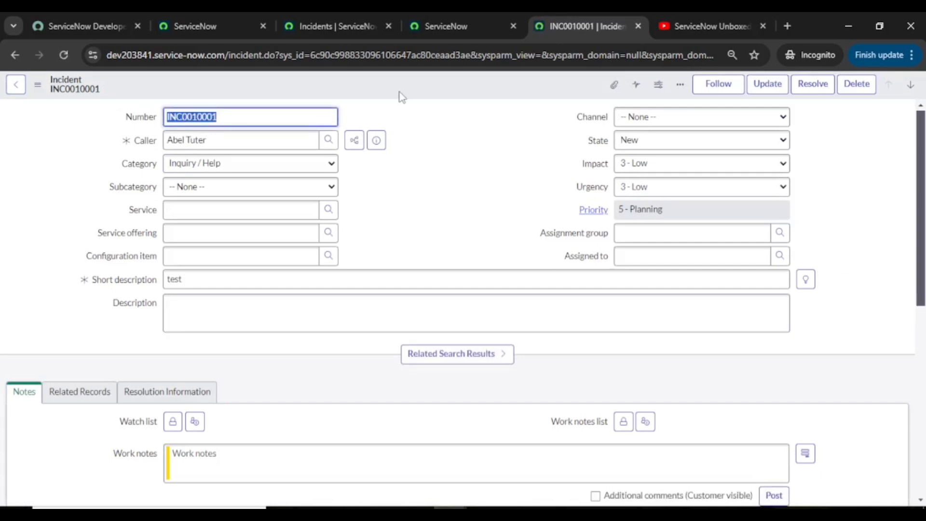
- Examine the Notes, Related Records and Resolution Information sections of the incident form
scroll(137, 259, down, 5)
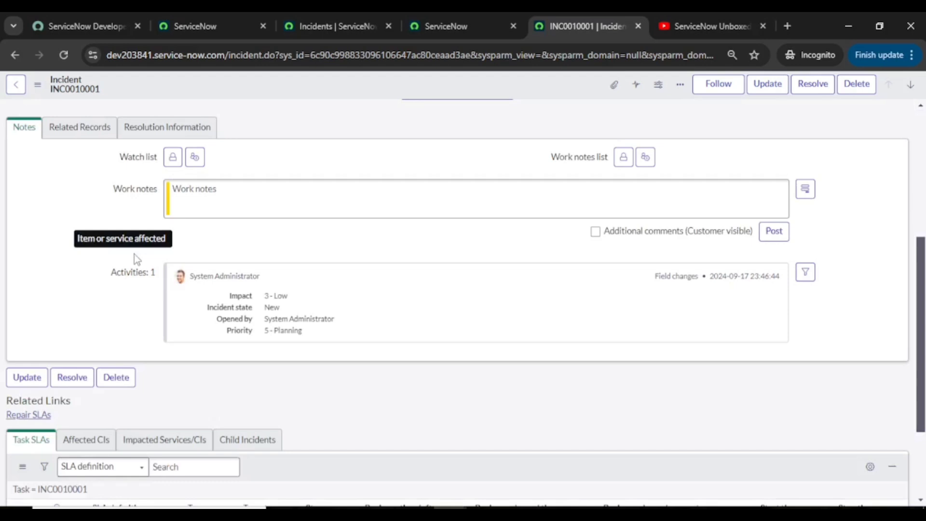
scroll(137, 260, up, 5)
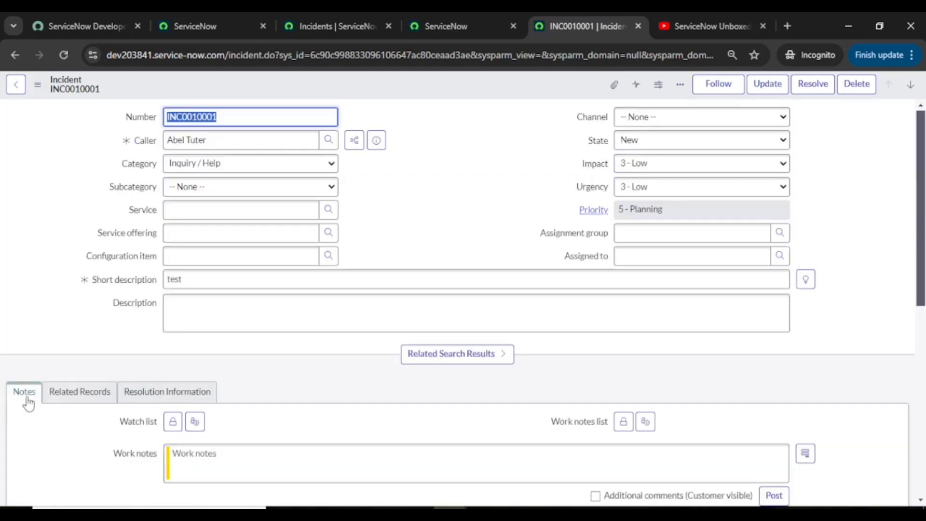
click(77, 400)
click(139, 400)
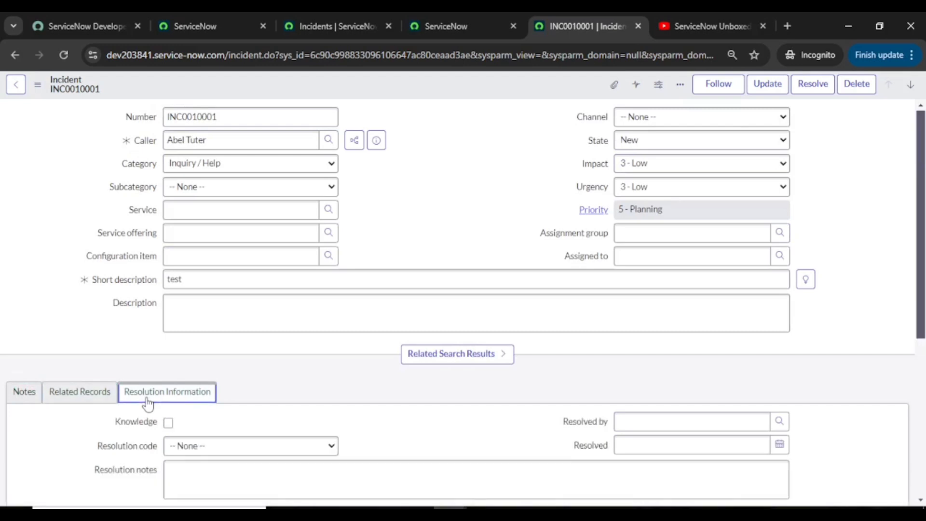
click(22, 396)
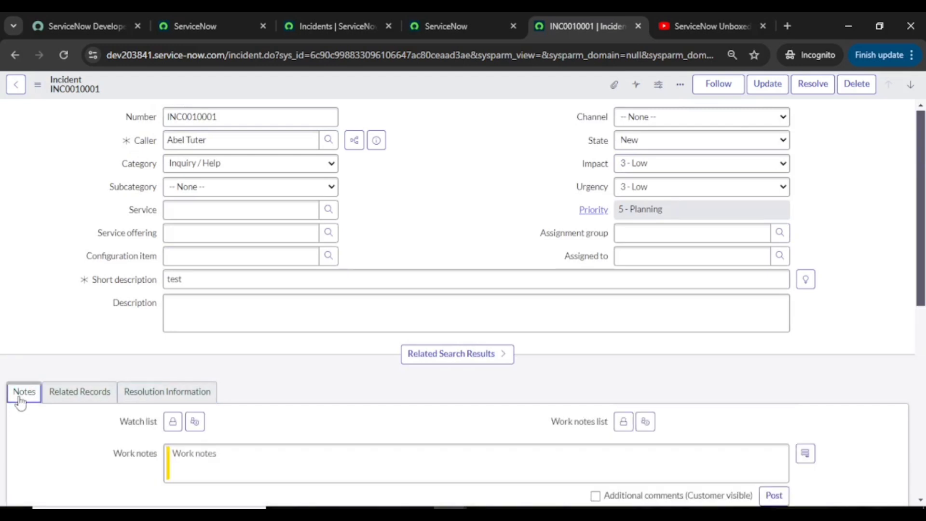
scroll(77, 422, down, 3)
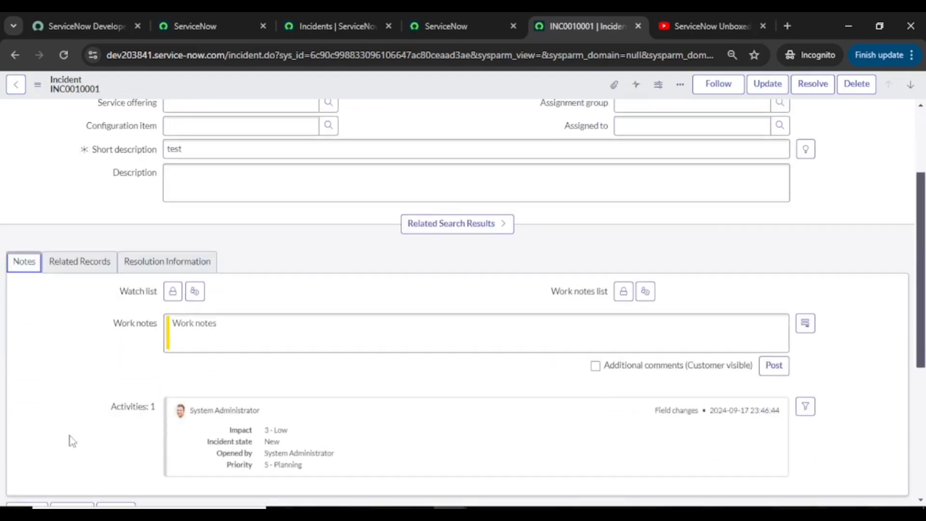
click(81, 264)
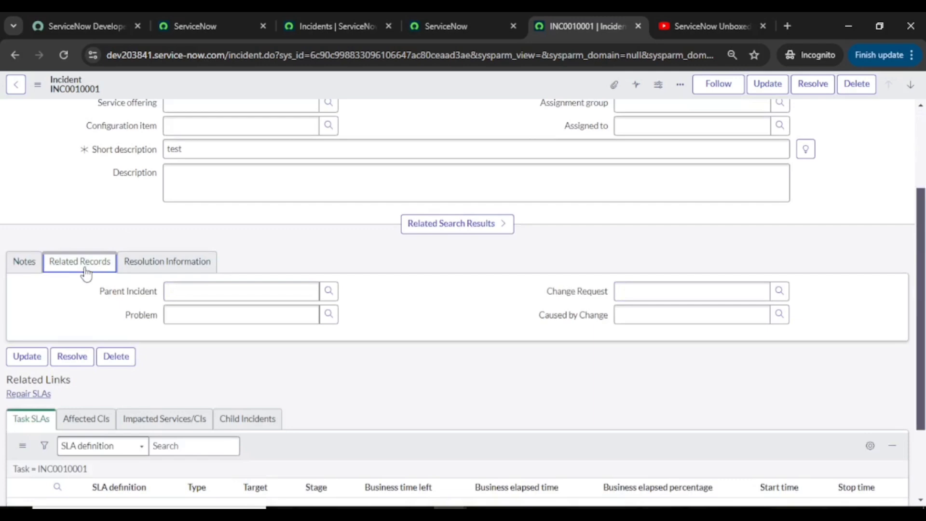
click(160, 260)
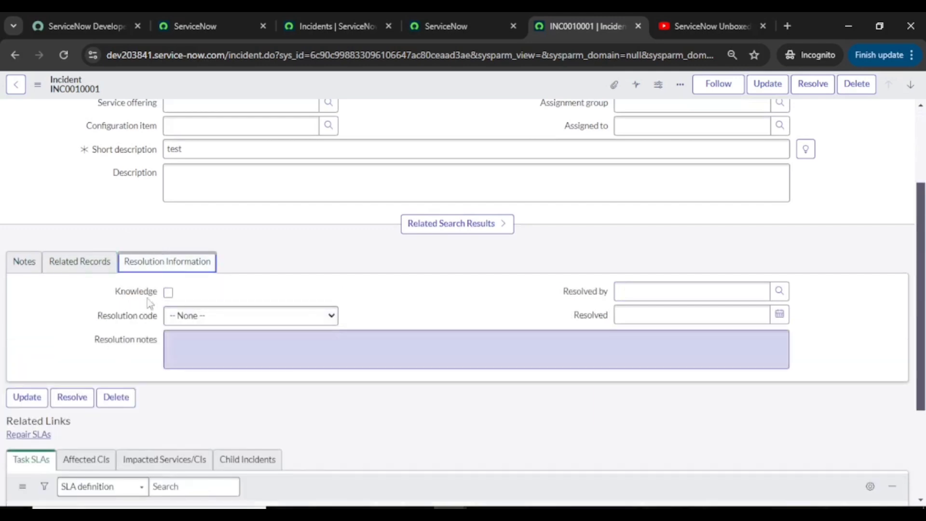
- Compare the section list in the form configuration with the incident's Notes, Related Records and Resolution Information sections
click(456, 28)
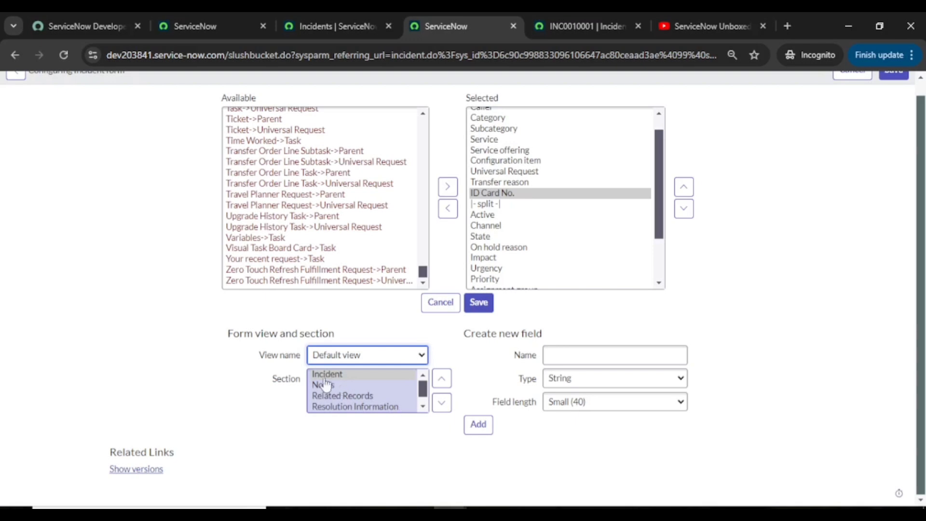
click(548, 30)
scroll(86, 295, up, 3)
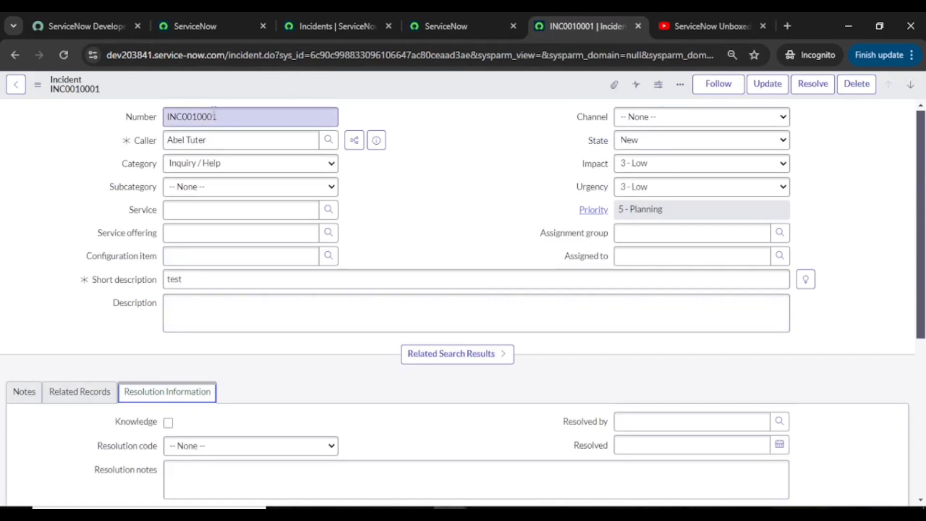
click(21, 399)
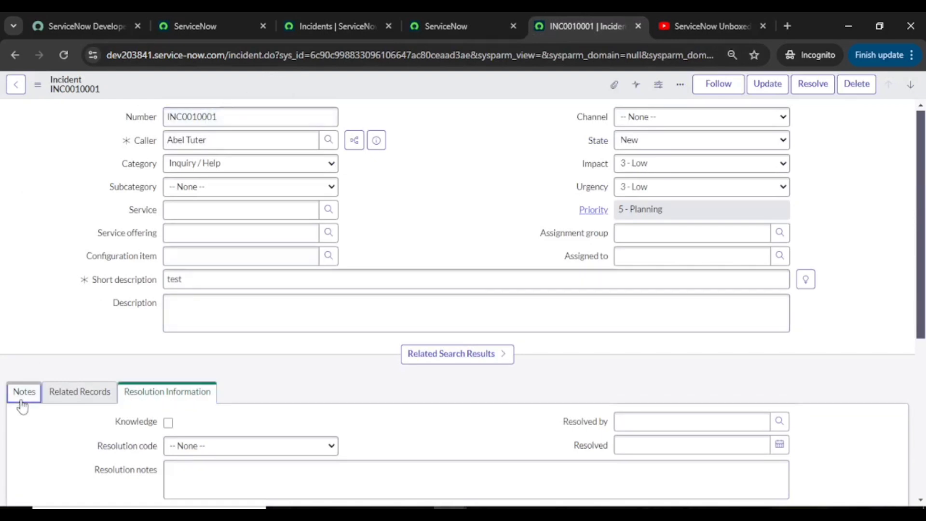
click(68, 399)
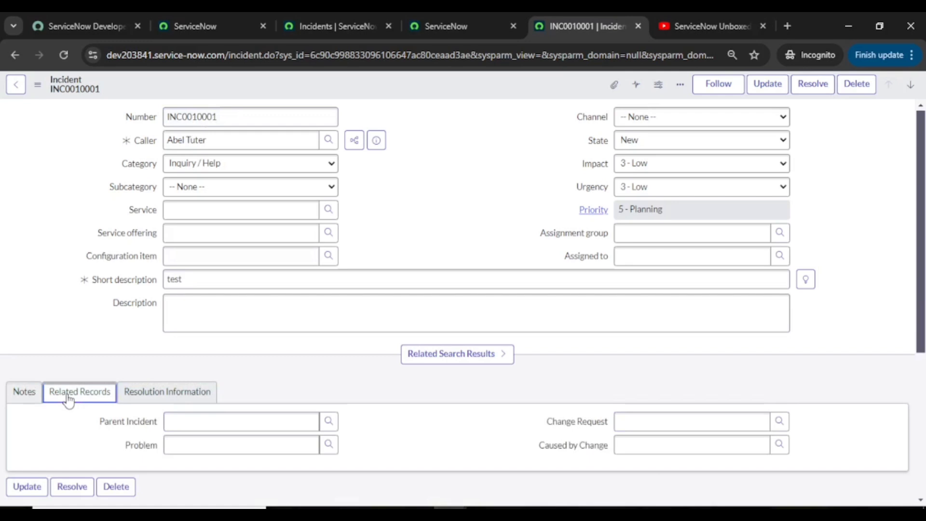
click(144, 400)
click(36, 399)
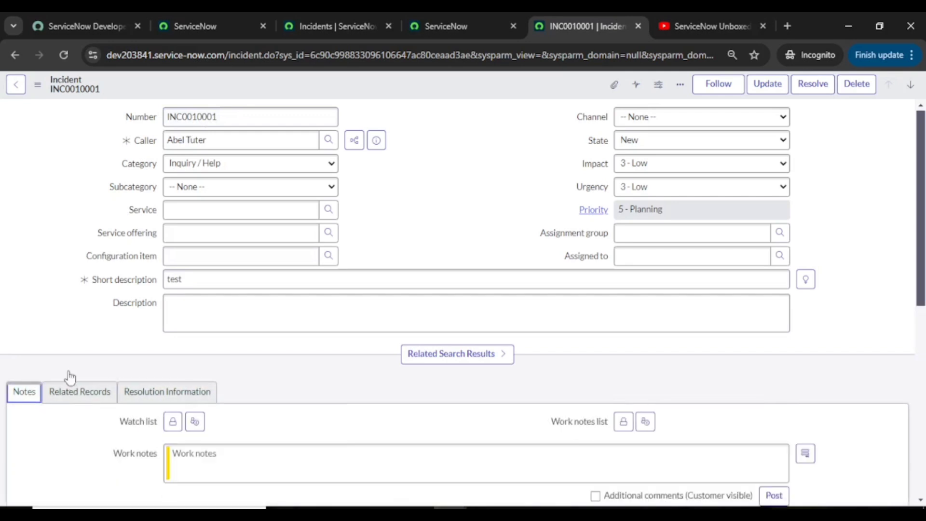
click(452, 43)
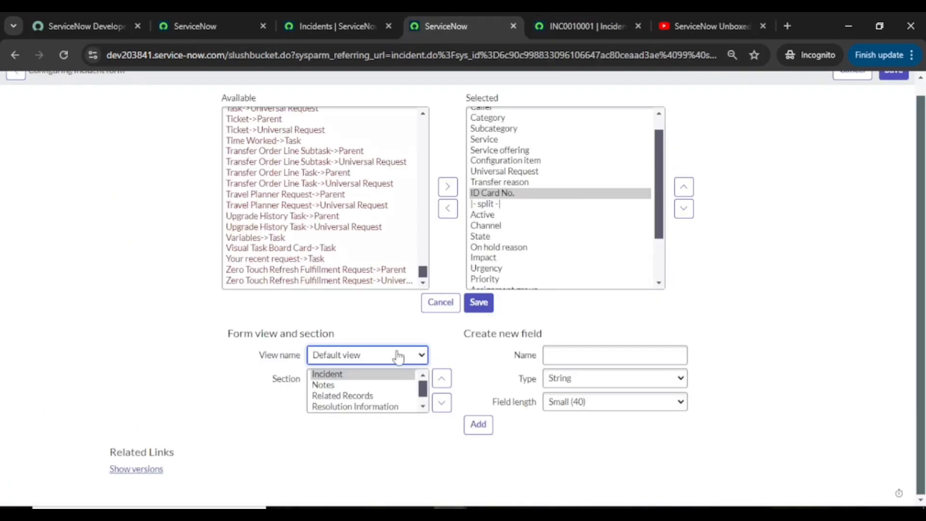
- Save the Incident form layout with the ID Card No. field and look over the updated INC0010001 form
scroll(391, 402, down, 1)
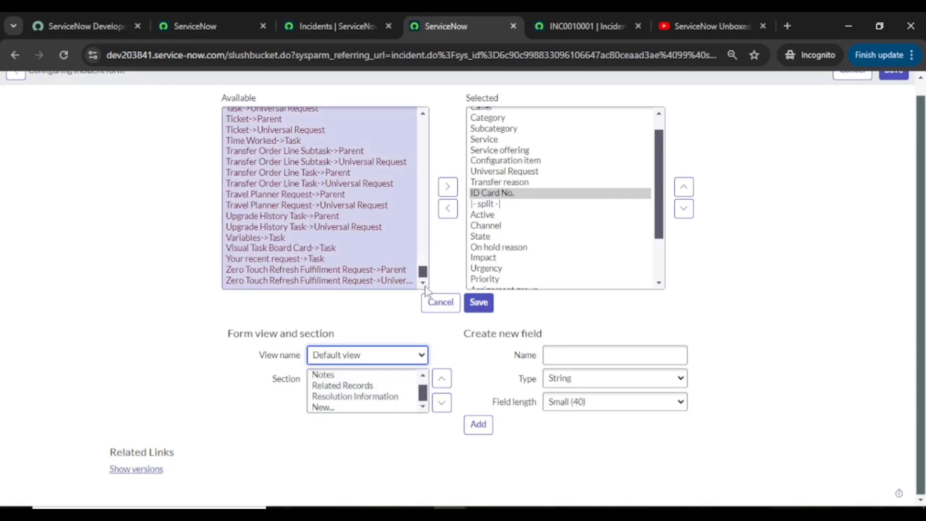
click(479, 303)
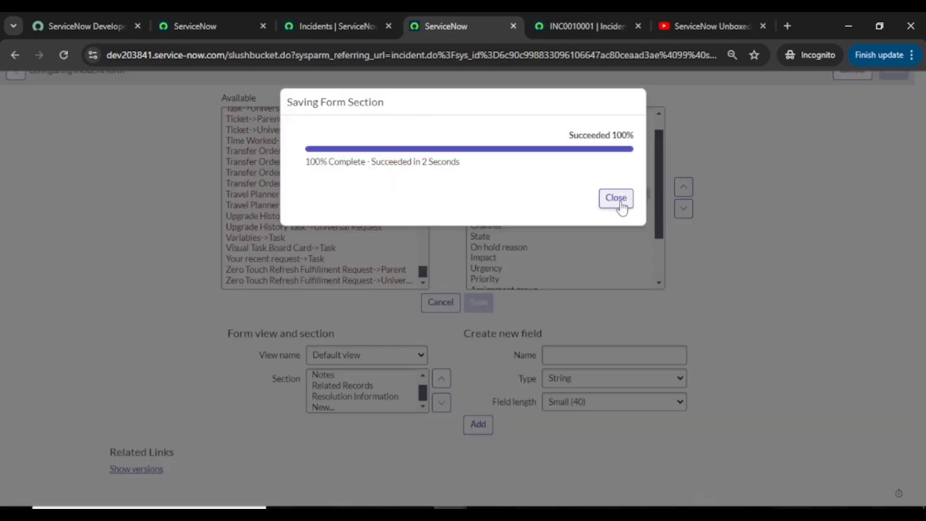
click(616, 198)
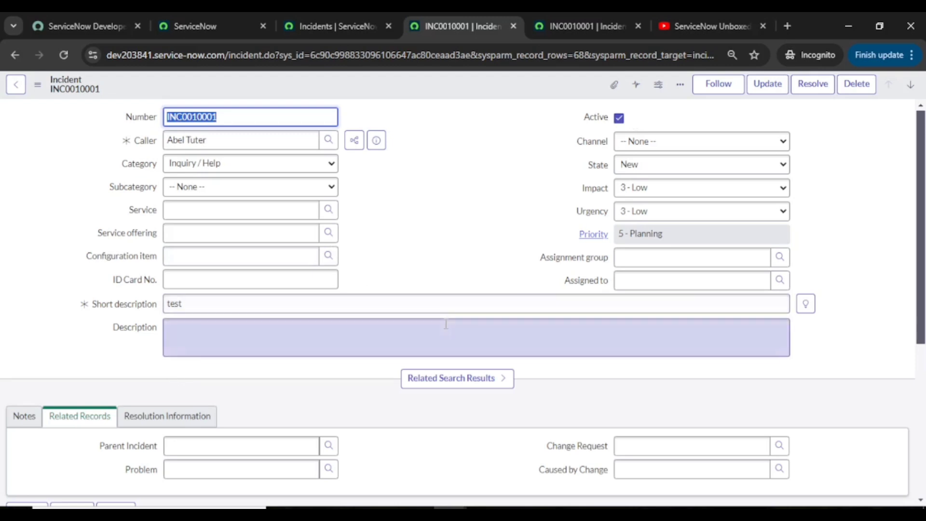
scroll(307, 430, down, 5)
scroll(307, 430, up, 3)
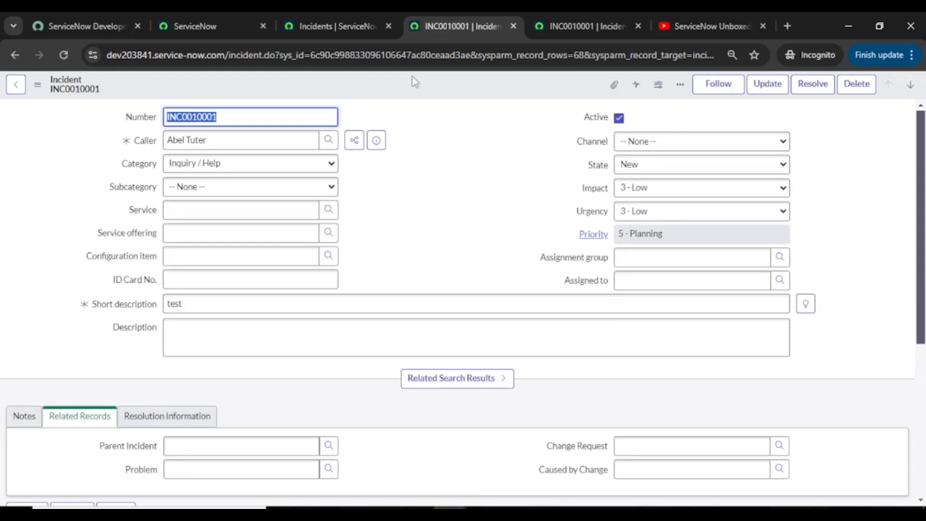
- Open Form Design for the incident form and look over the sections and fields of the Default view
right_click(412, 75)
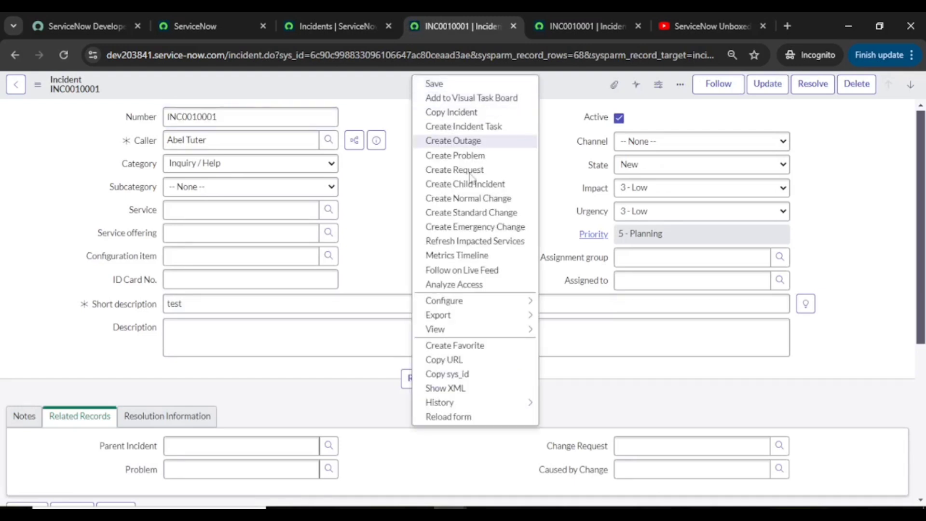
mouse_move(502, 304)
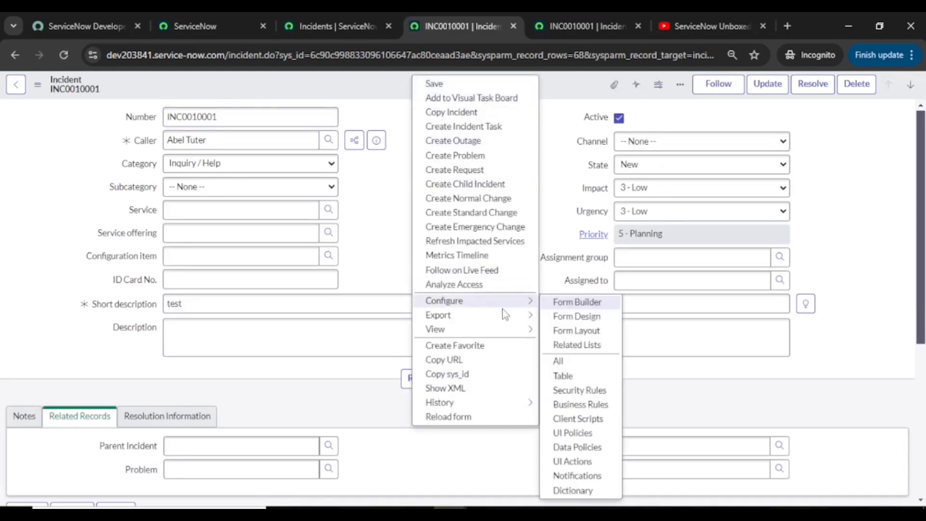
click(565, 318)
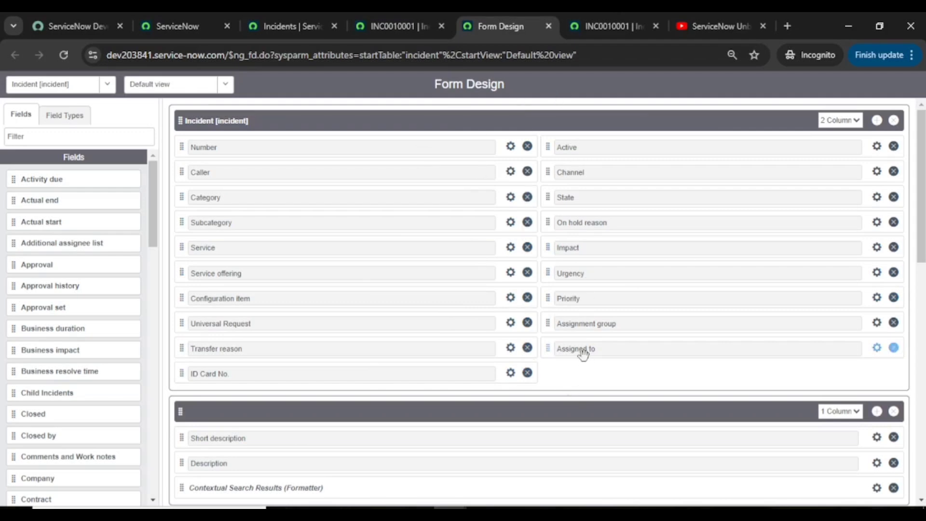
scroll(579, 369, down, 2)
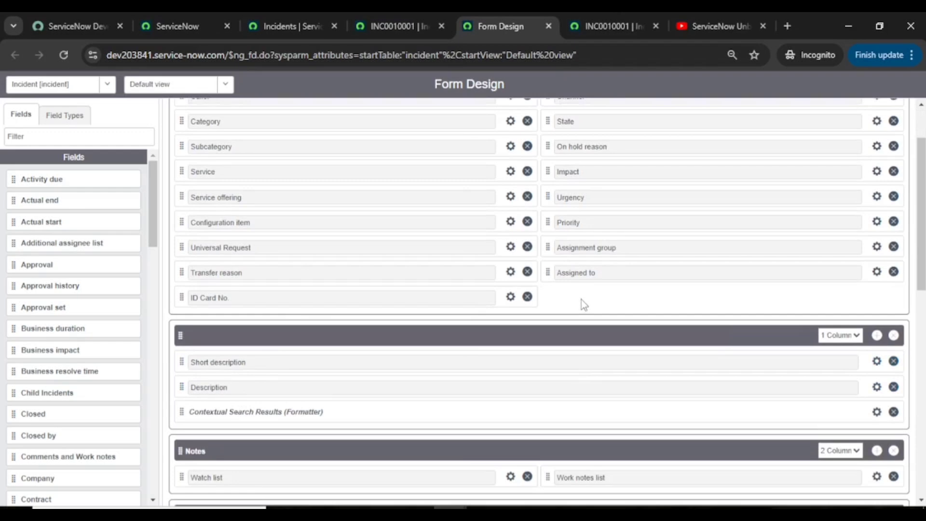
scroll(581, 301, up, 2)
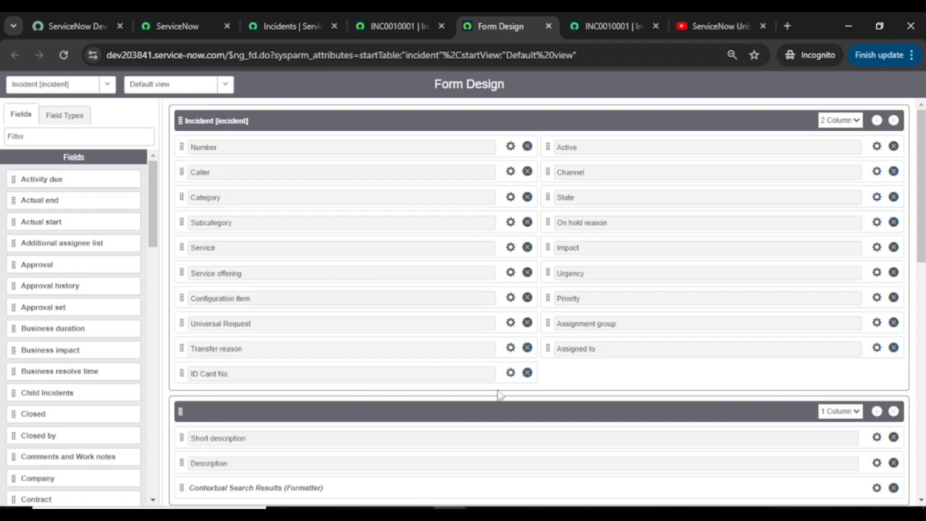
- Remove the ID Card No. field from the Incident section, save the form design and reload the INC0010001 form
click(528, 372)
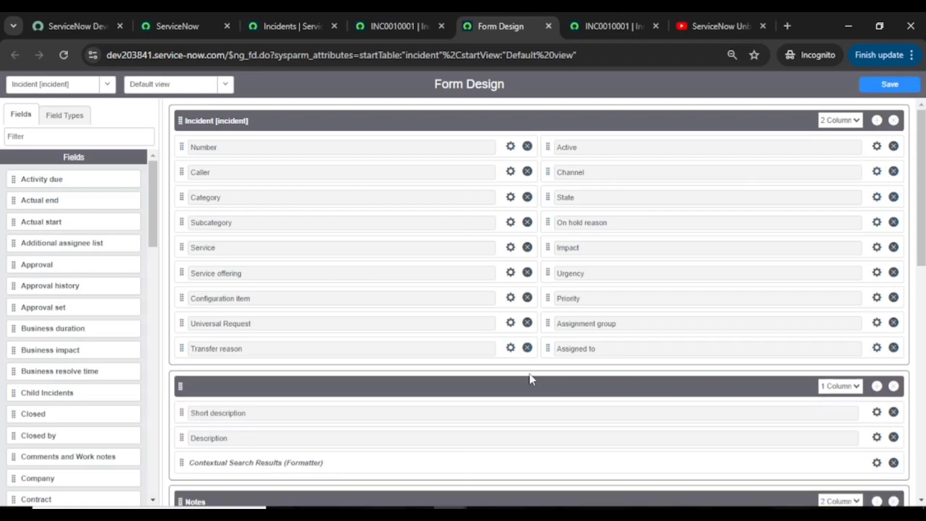
click(529, 377)
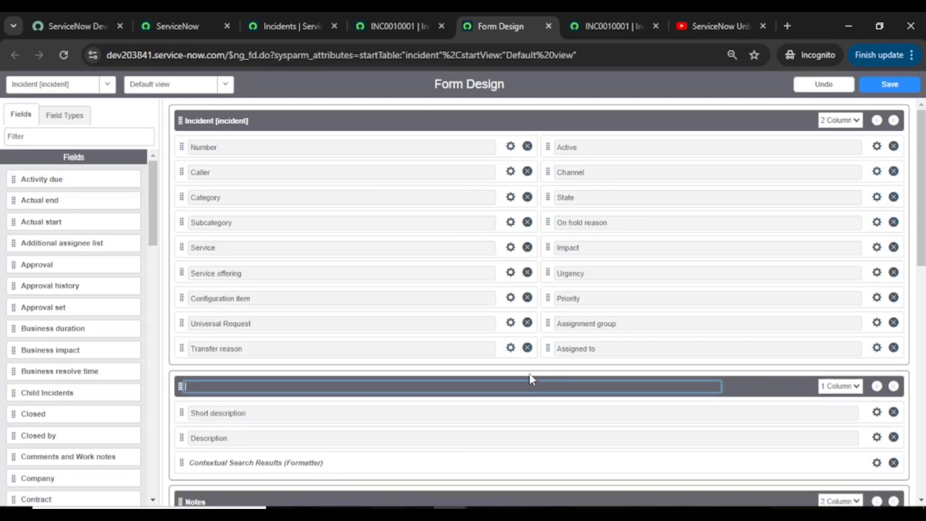
click(908, 91)
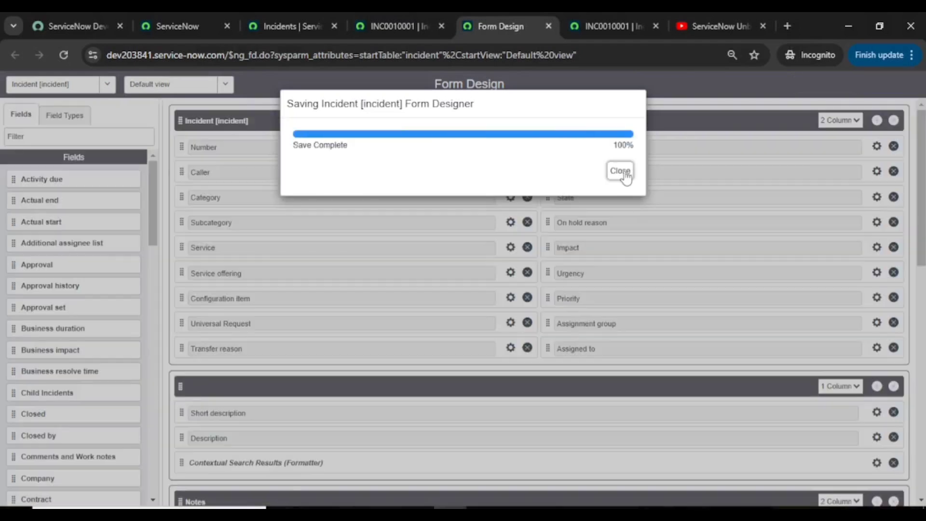
click(619, 170)
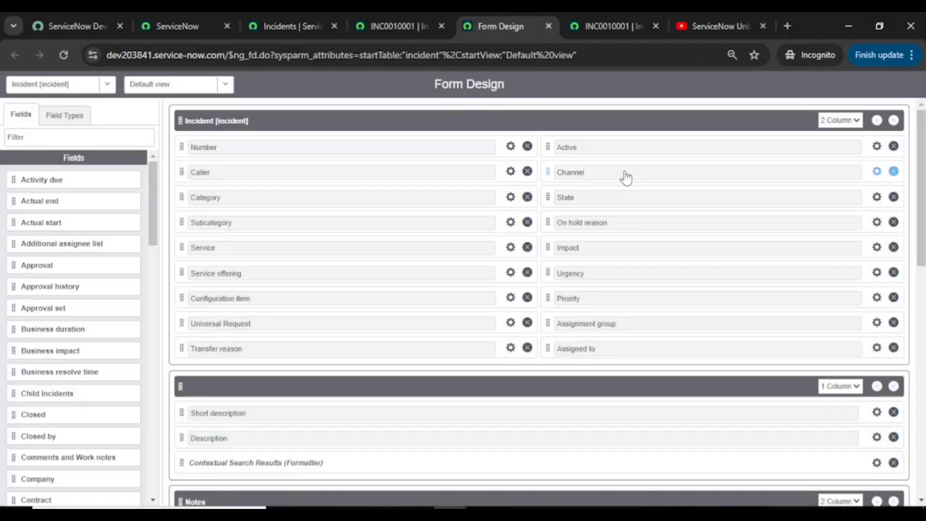
click(601, 29)
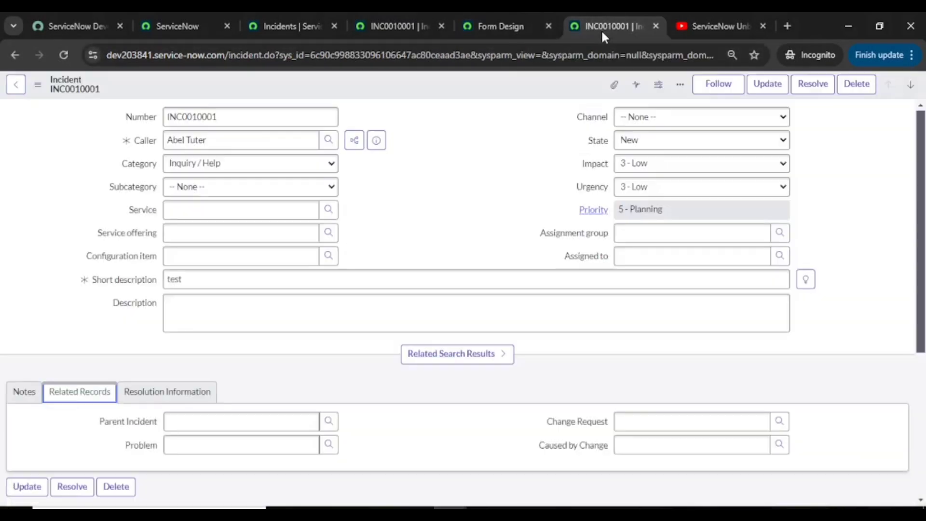
click(64, 55)
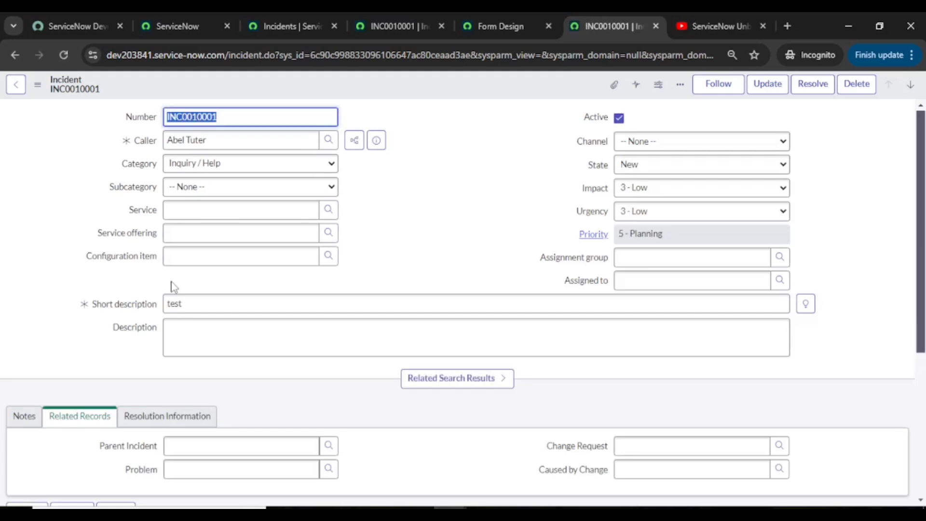
- Add a new String field below Transfer reason in the Incident section of the form design
click(531, 15)
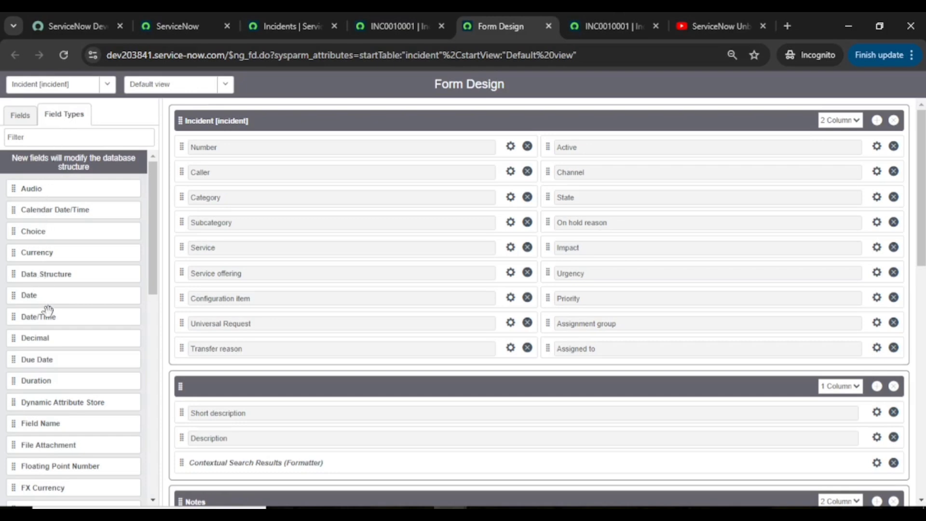
scroll(48, 376, down, 7)
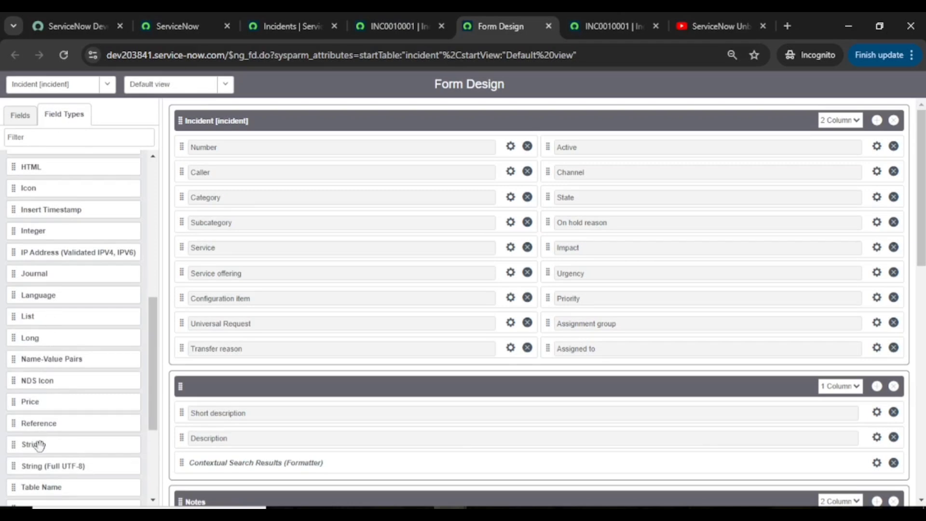
drag(39, 444, 371, 378)
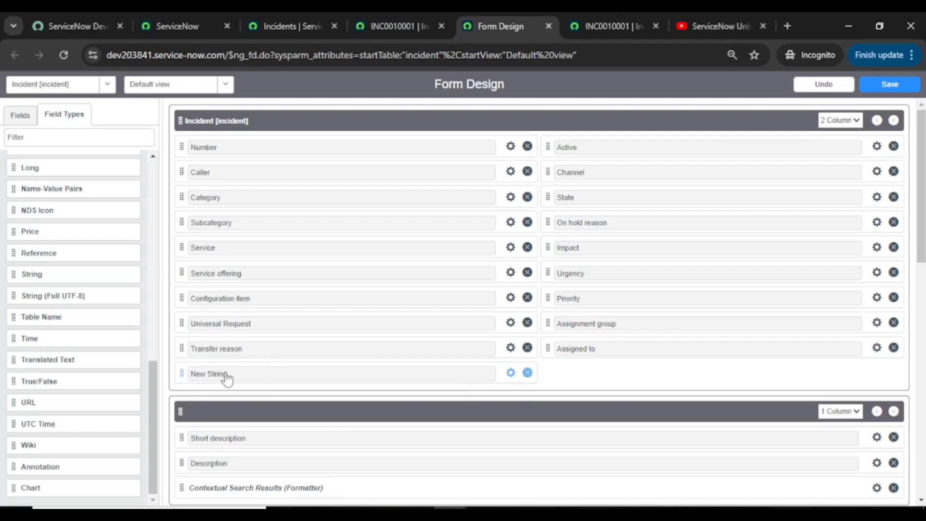
- Label the new string field "Demo field" in its properties
click(510, 374)
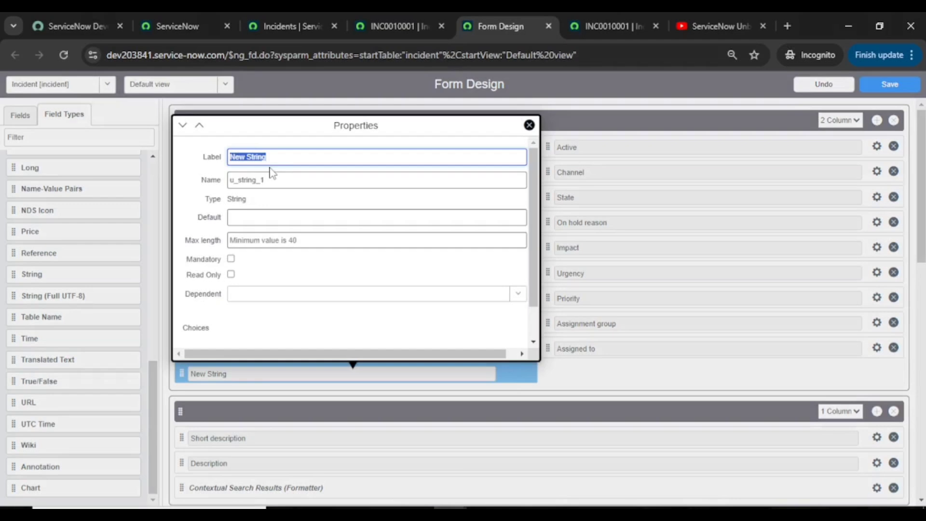
text(Demo)
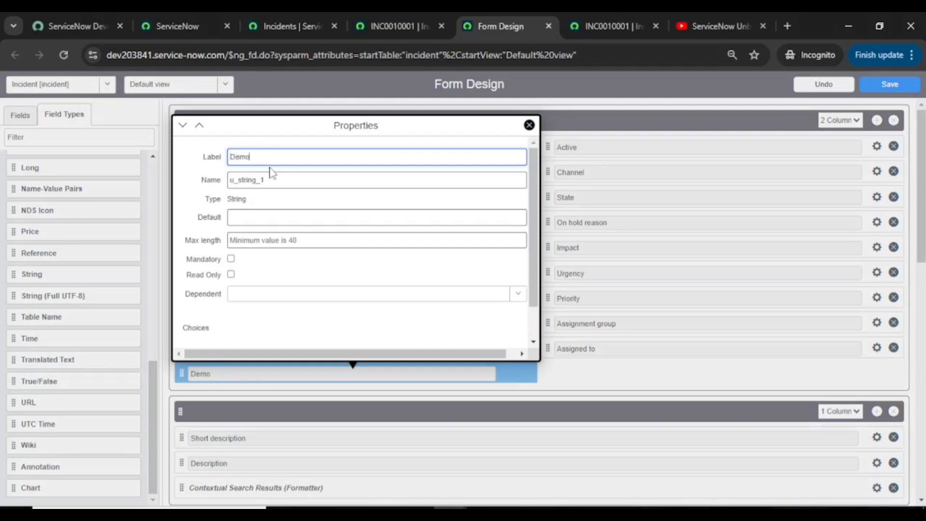
text( field)
click(280, 199)
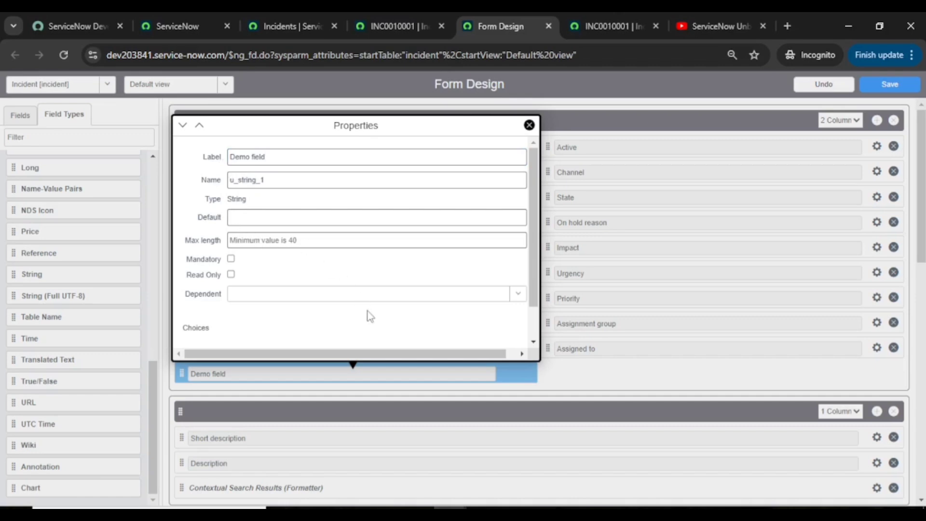
scroll(369, 316, down, 2)
scroll(369, 316, up, 2)
click(529, 124)
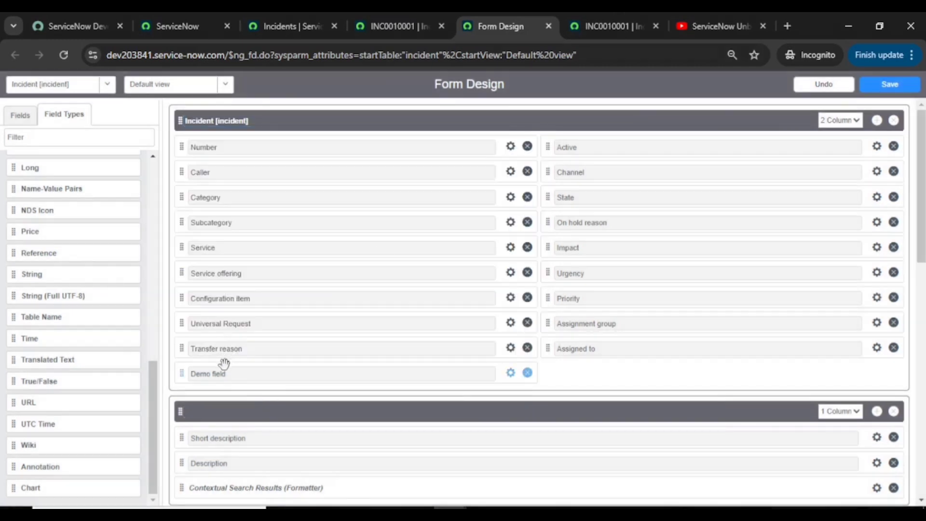
- Save the form design with the Demo field and reload the INC0010001 form to check it
click(875, 87)
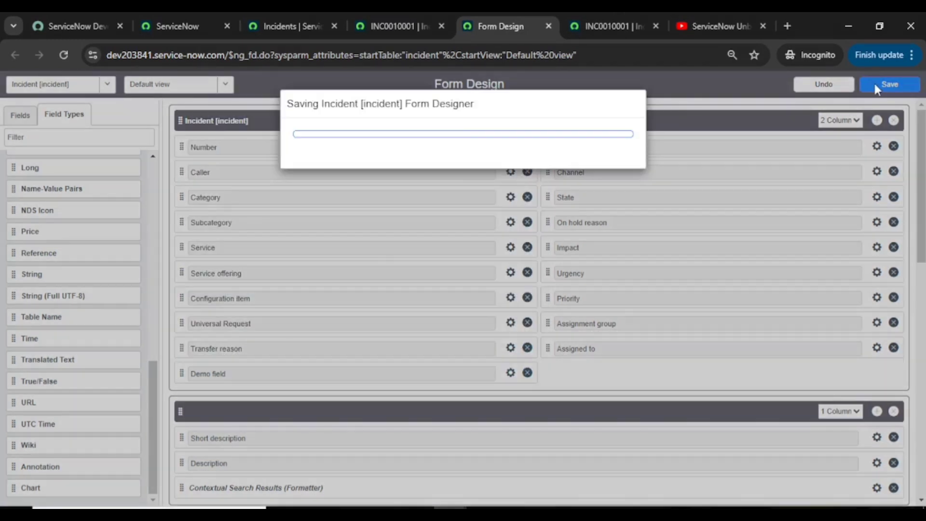
mouse_move(617, 25)
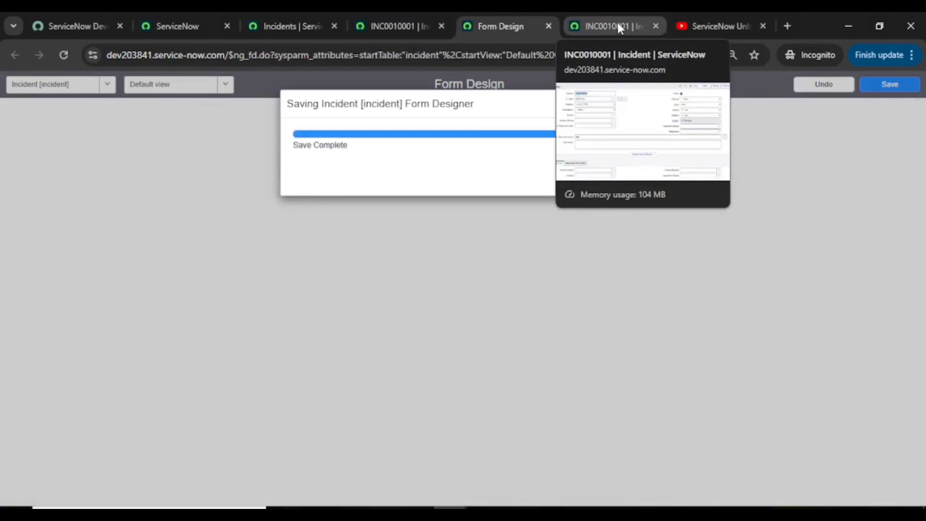
click(617, 26)
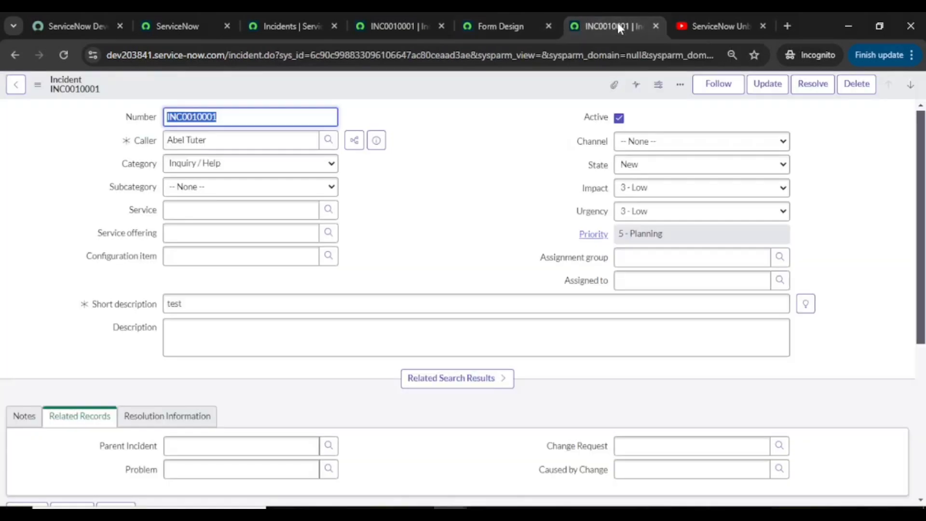
click(65, 55)
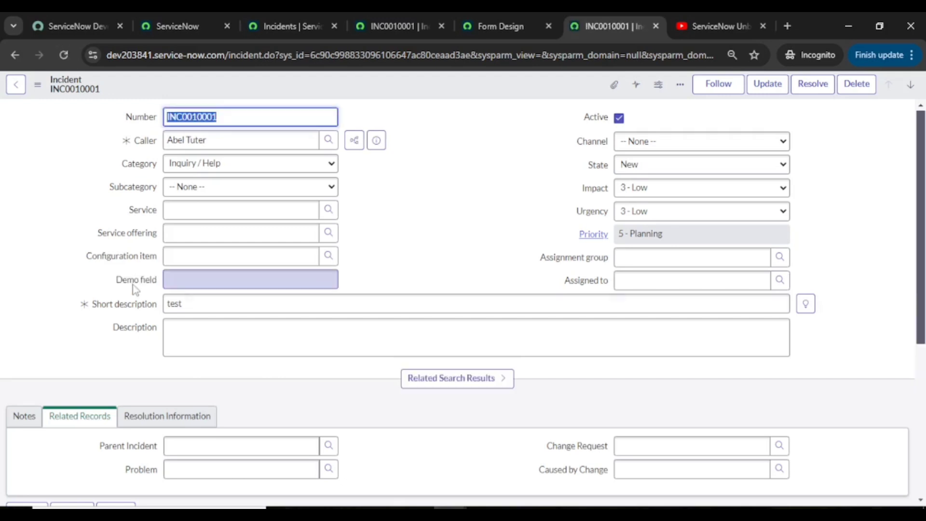
- Close Form Design and open the incident form's Default view in Form Builder
click(507, 24)
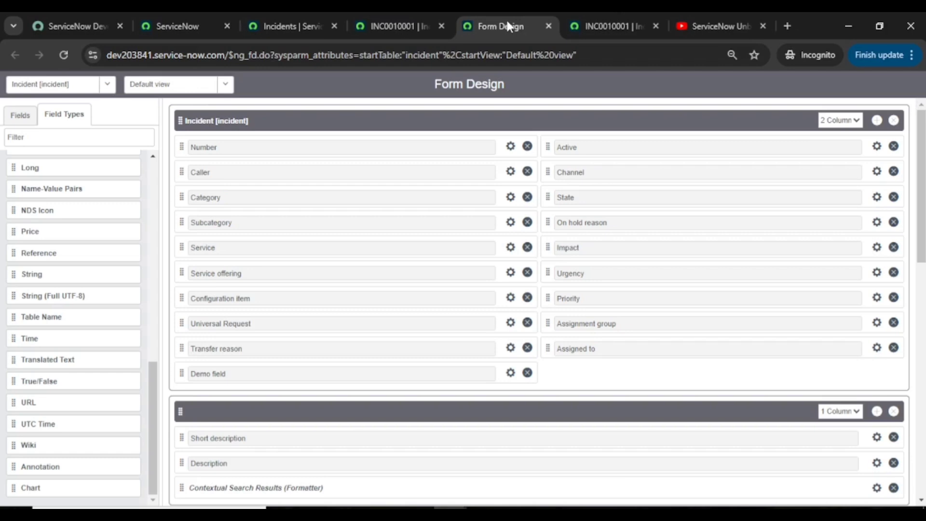
click(549, 25)
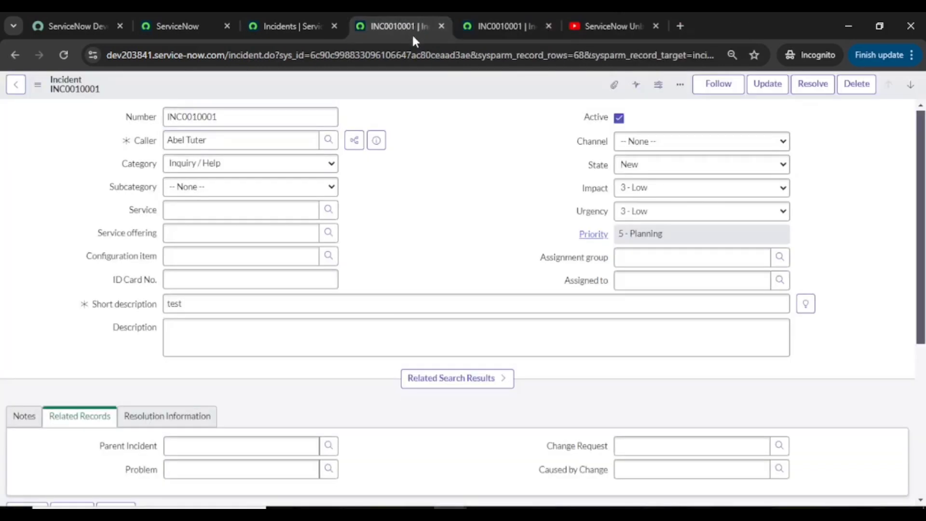
right_click(408, 85)
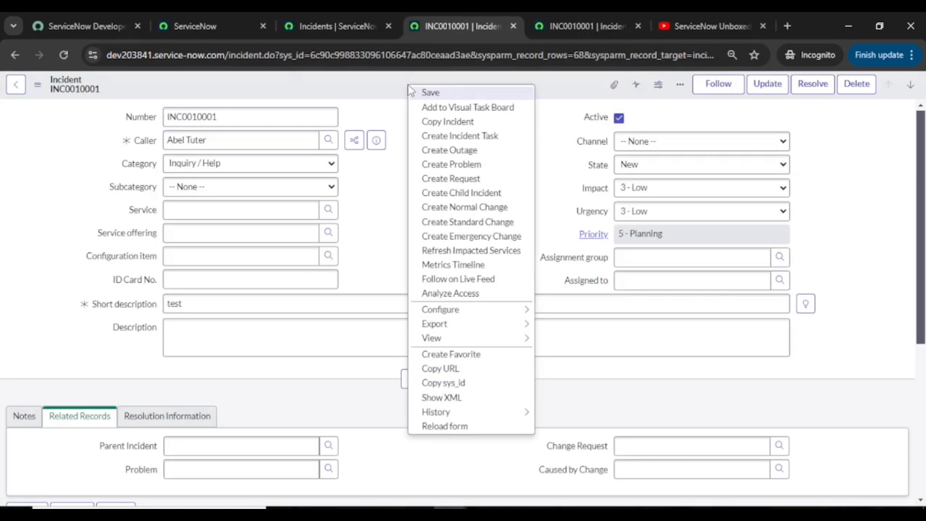
mouse_move(510, 313)
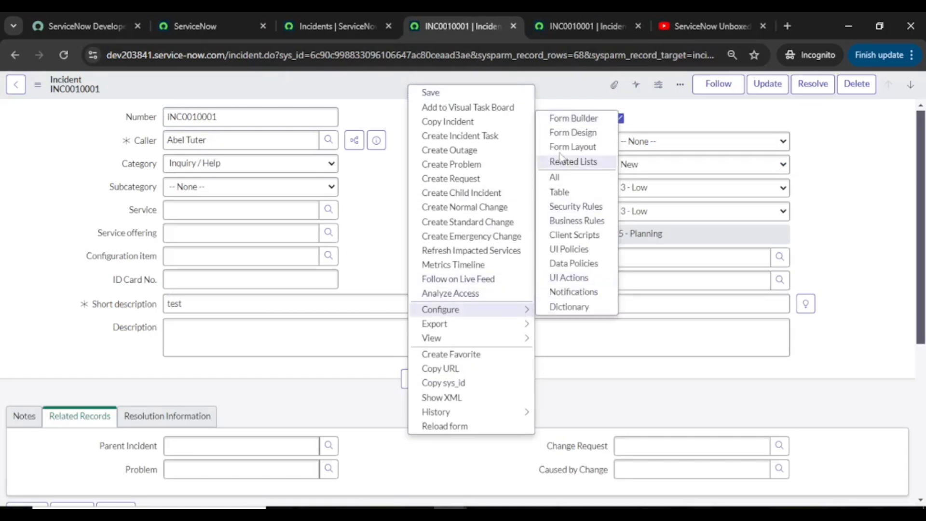
click(555, 121)
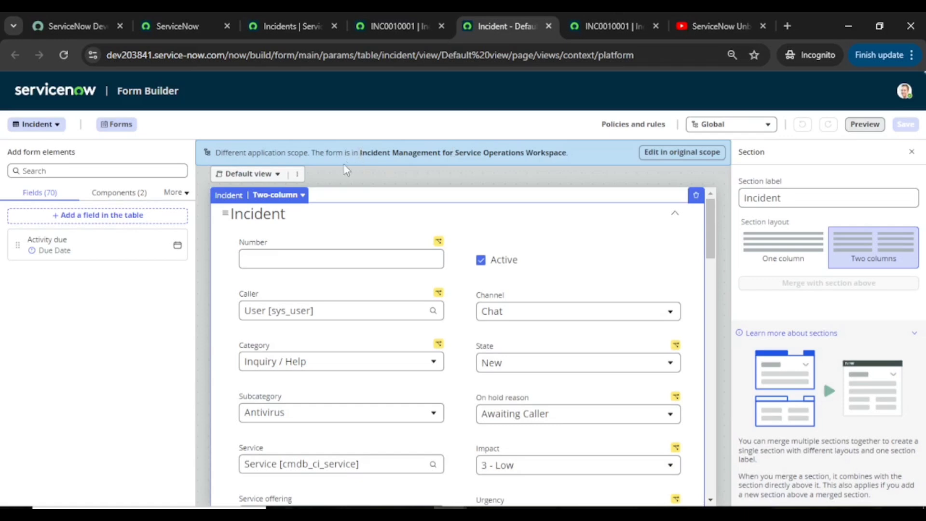
- Switch Form Builder to the Self Service view and look over the available components and fields
click(272, 174)
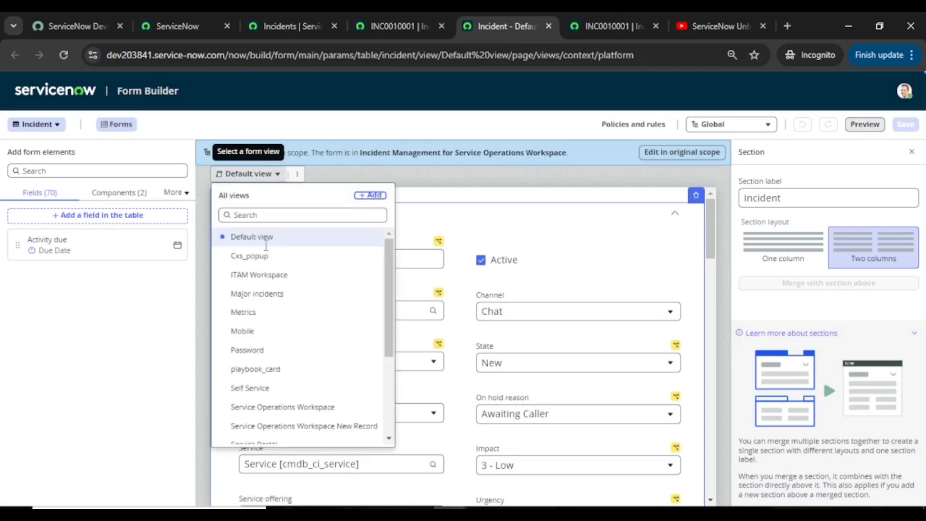
click(261, 388)
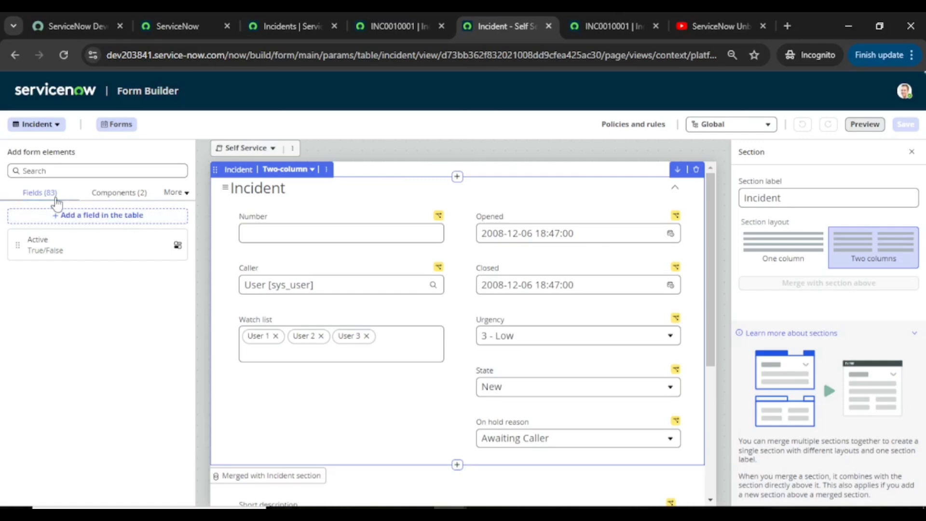
click(115, 192)
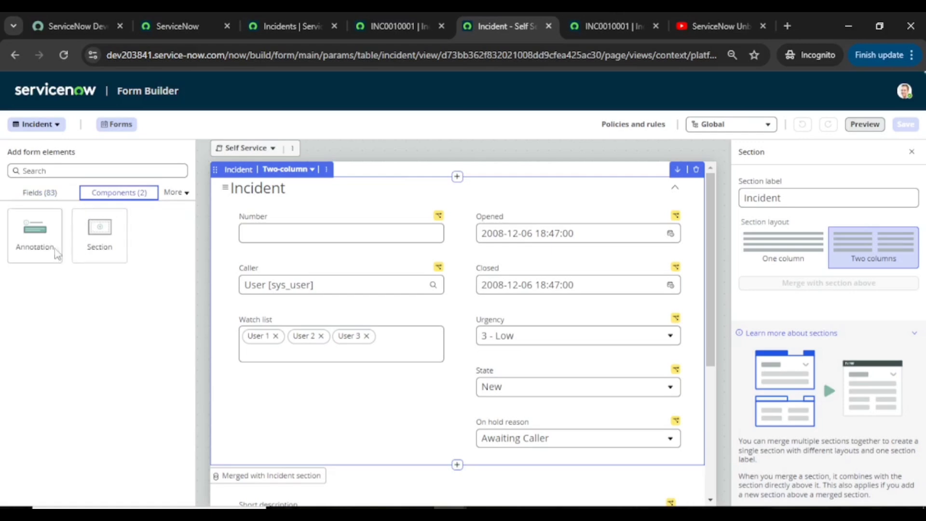
click(54, 193)
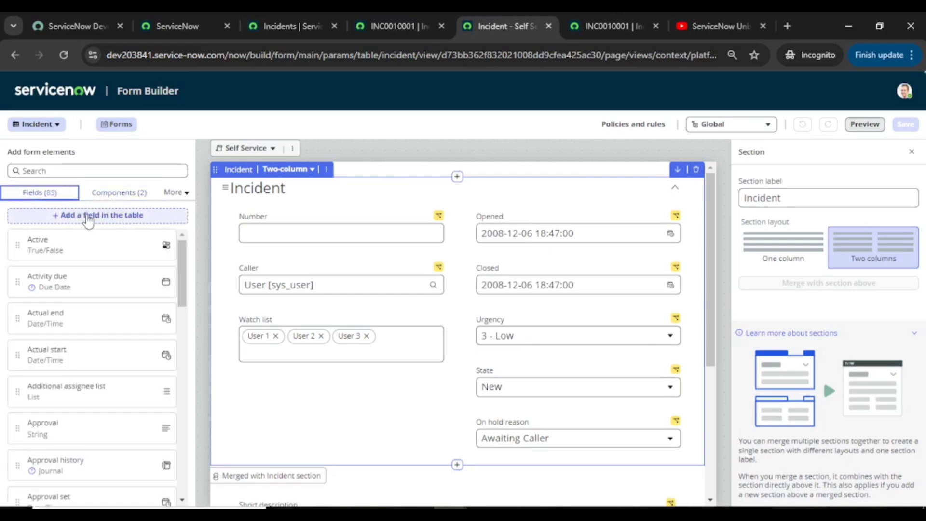
- Create a string field labelled "Demo field 2" in the Incident table and place it directly below Caller in the Self Service view
click(88, 216)
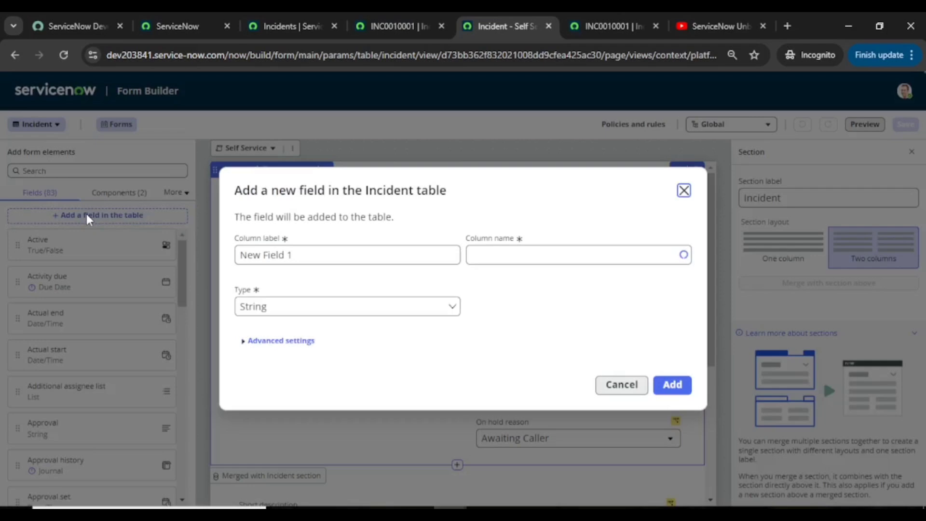
click(326, 256)
key(ctrl+a)
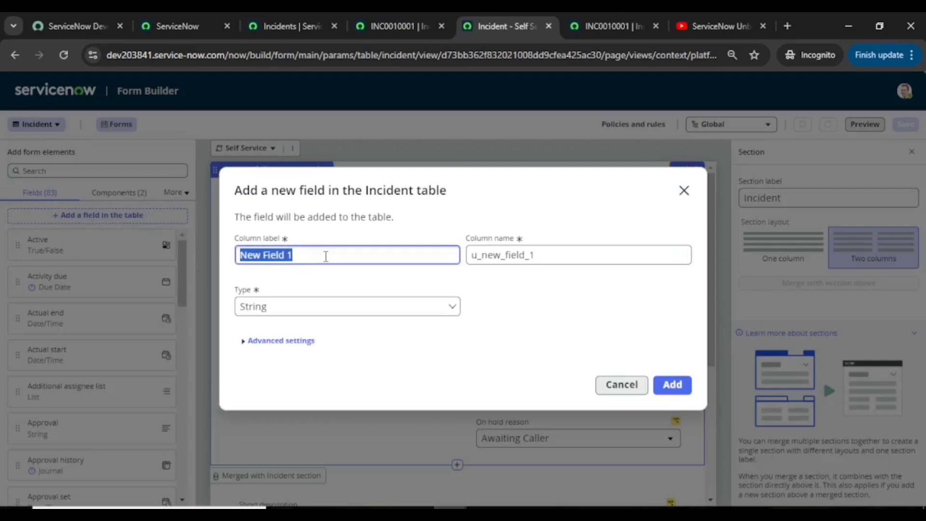
text(Deo)
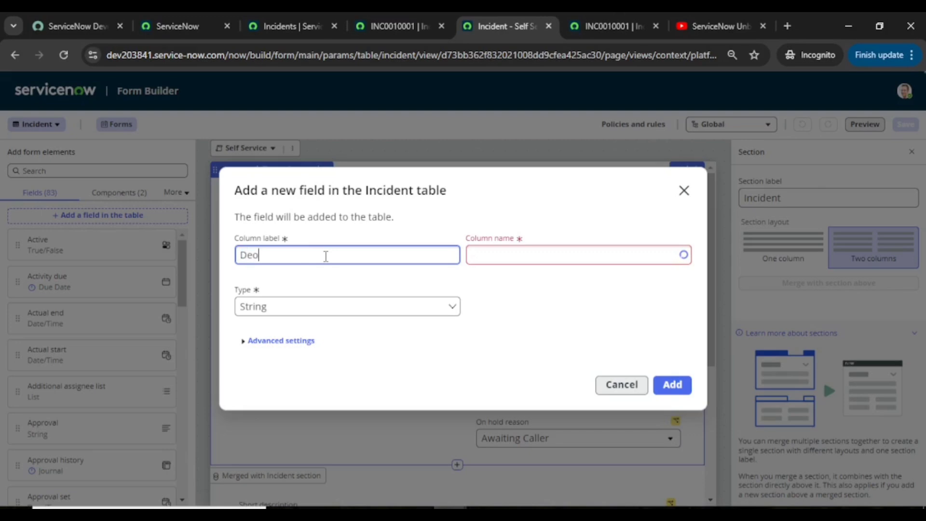
key(BackSpace)
text(mo field 2)
click(541, 273)
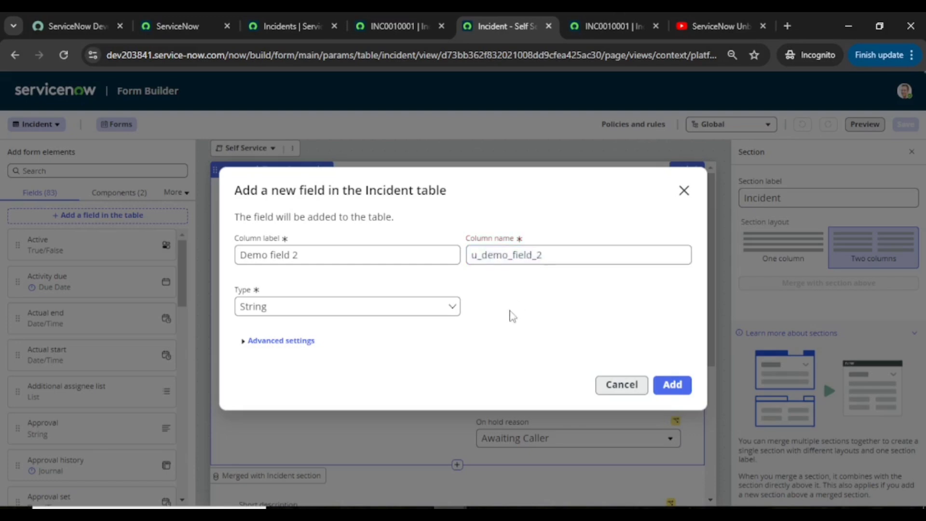
click(673, 390)
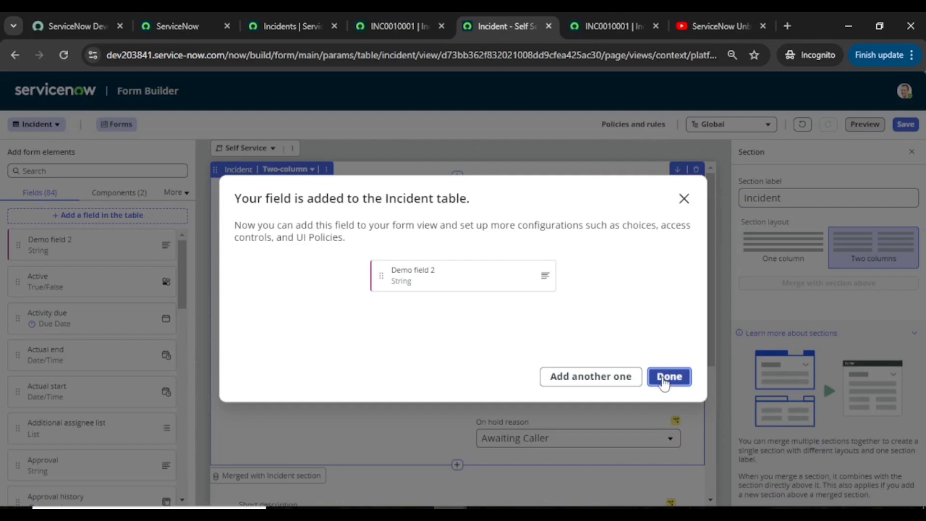
click(664, 378)
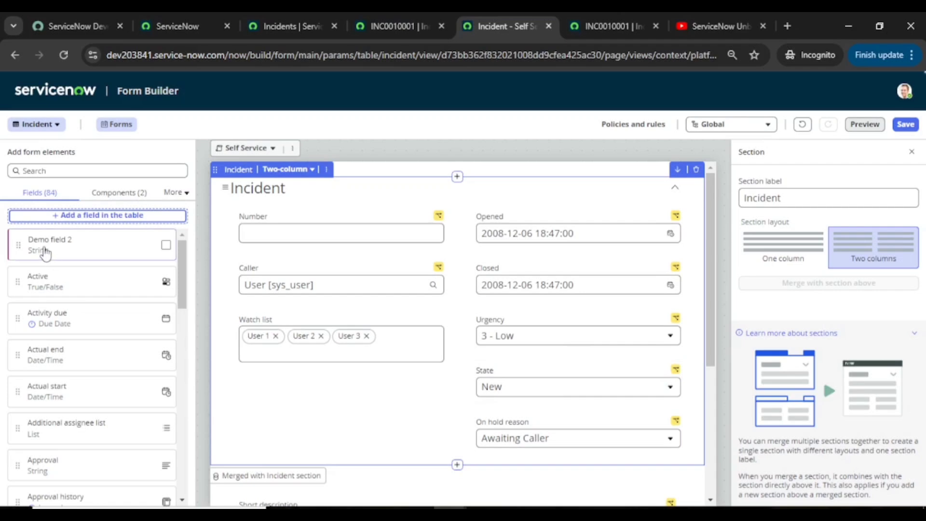
drag(18, 246, 241, 299)
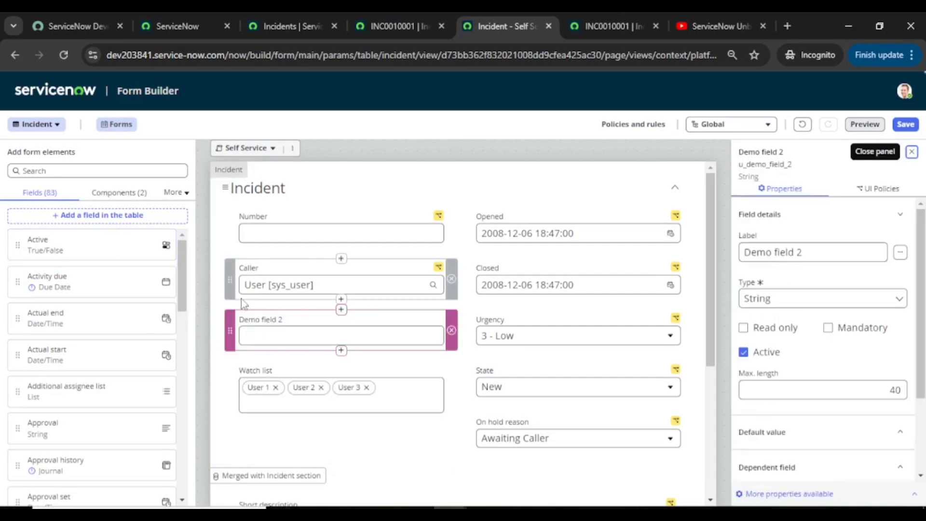
- Set the default value of Demo field 2 to "Servicenow Unboxed" and save the form view
scroll(815, 369, down, 2)
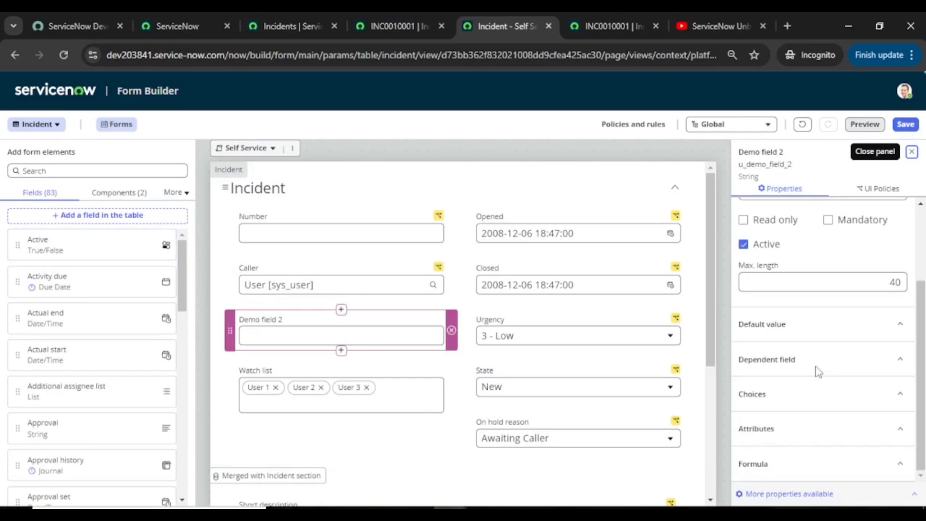
click(770, 327)
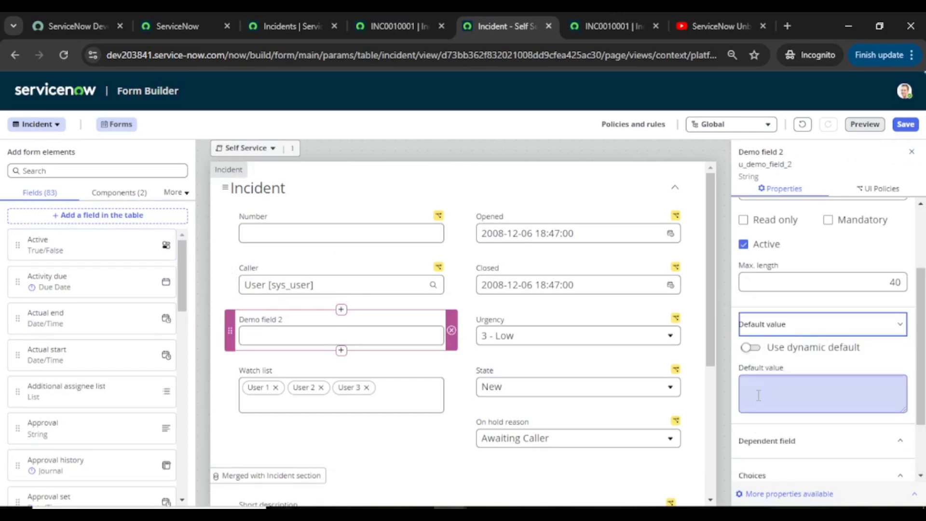
click(758, 396)
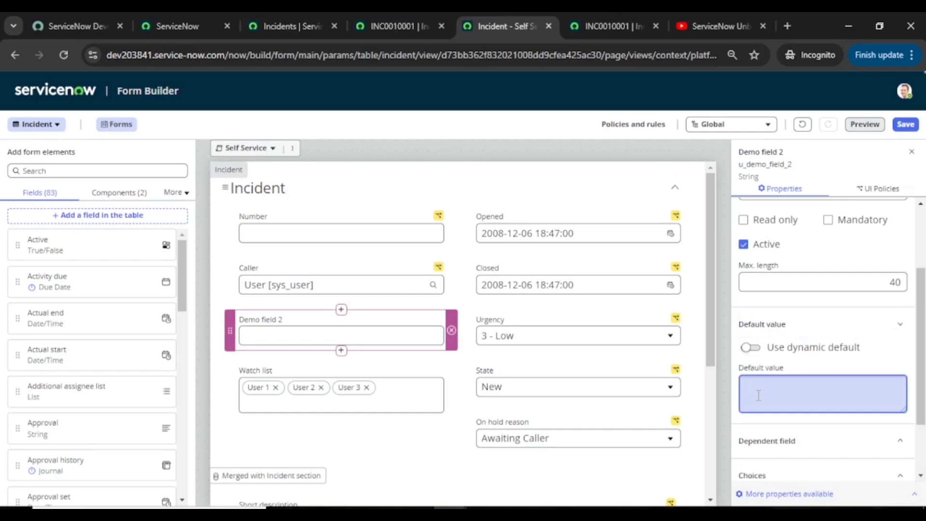
text(Servicenow Unboxed)
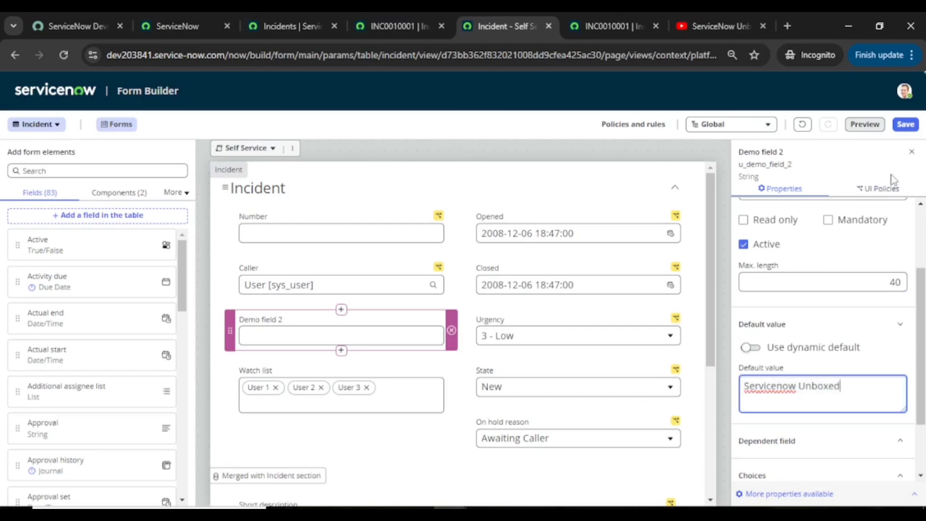
click(906, 127)
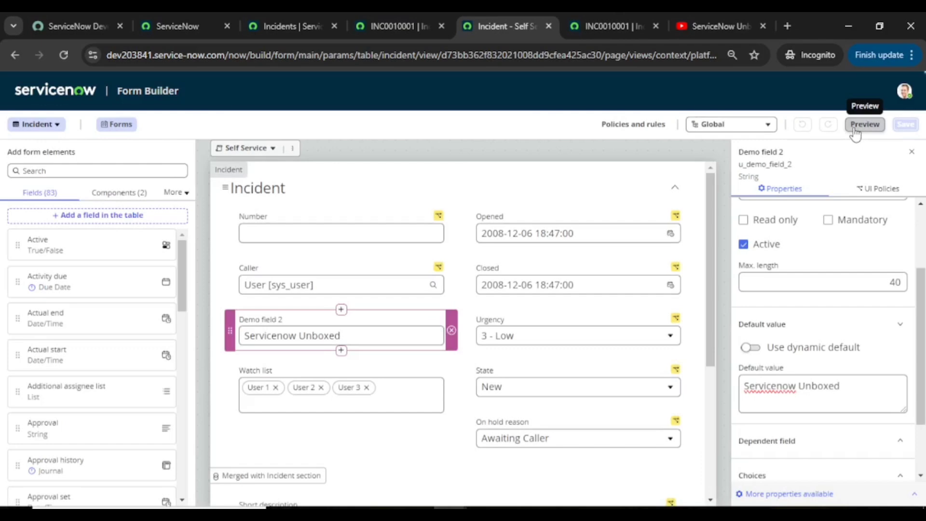
- Preview the form and switch the INC0010001 record to the Self Service view to check Demo field 2
click(855, 127)
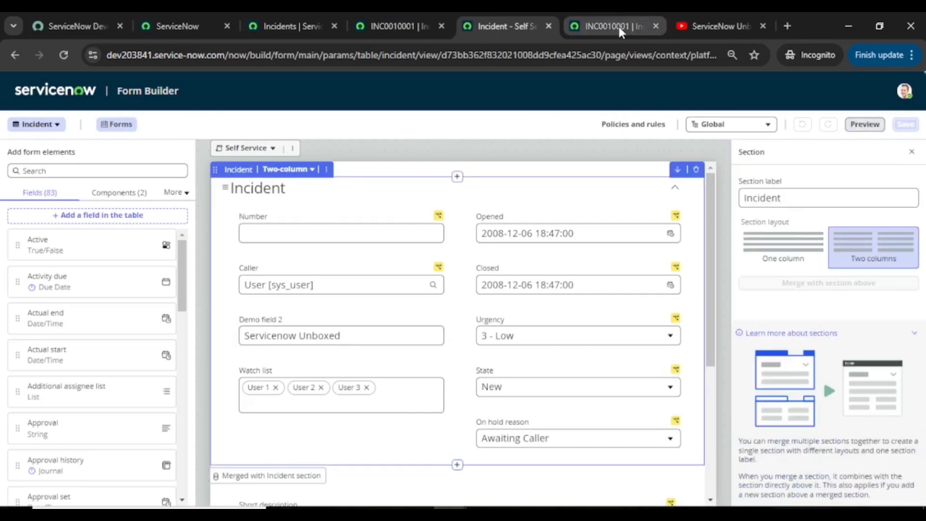
click(618, 27)
click(37, 84)
mouse_move(163, 344)
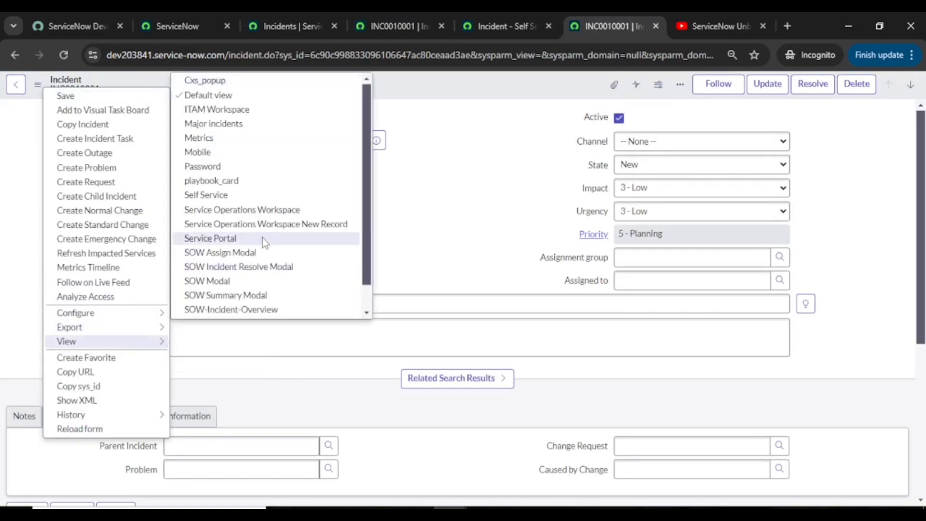
click(239, 200)
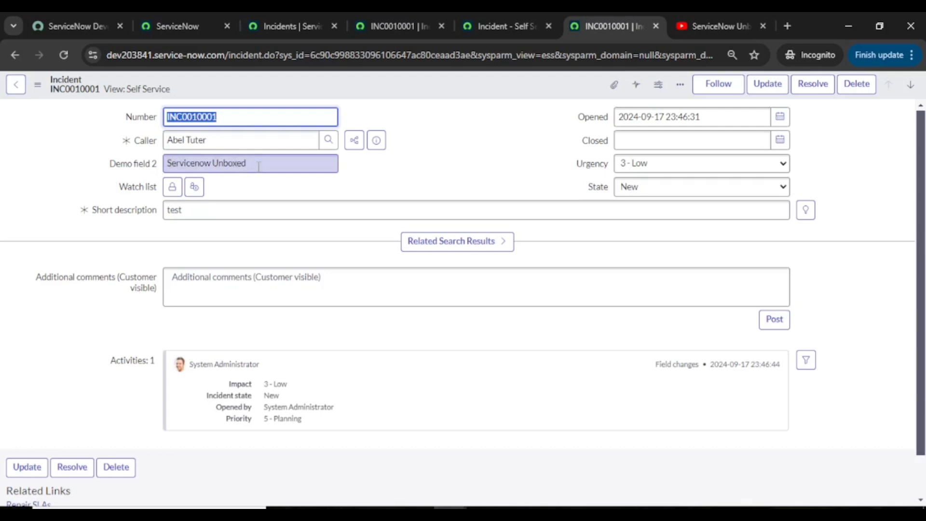
- Close Form Builder and the duplicate INC0010001 form, and return to the Incidents list
click(543, 26)
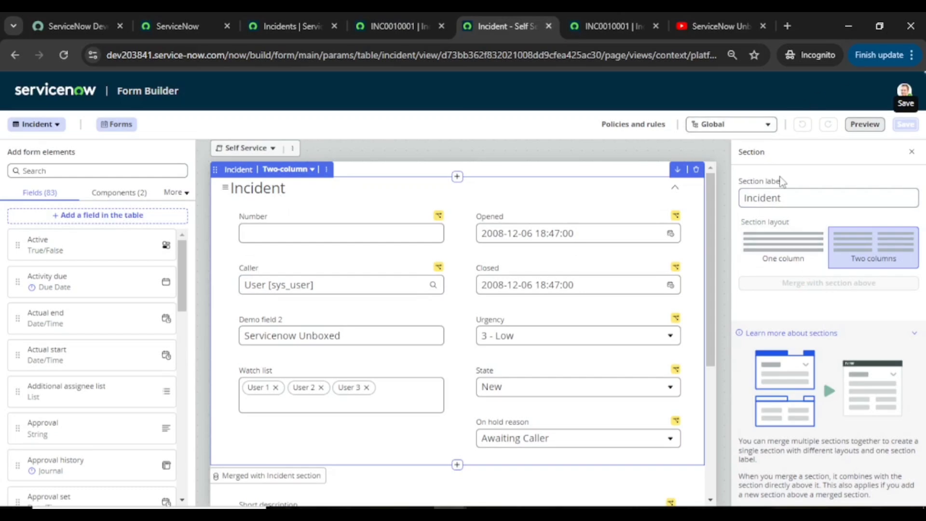
click(406, 26)
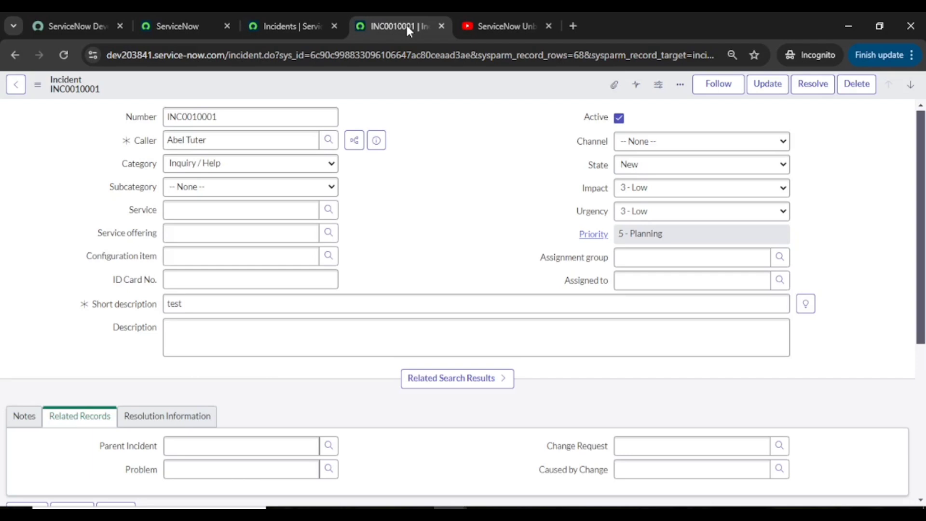
click(289, 31)
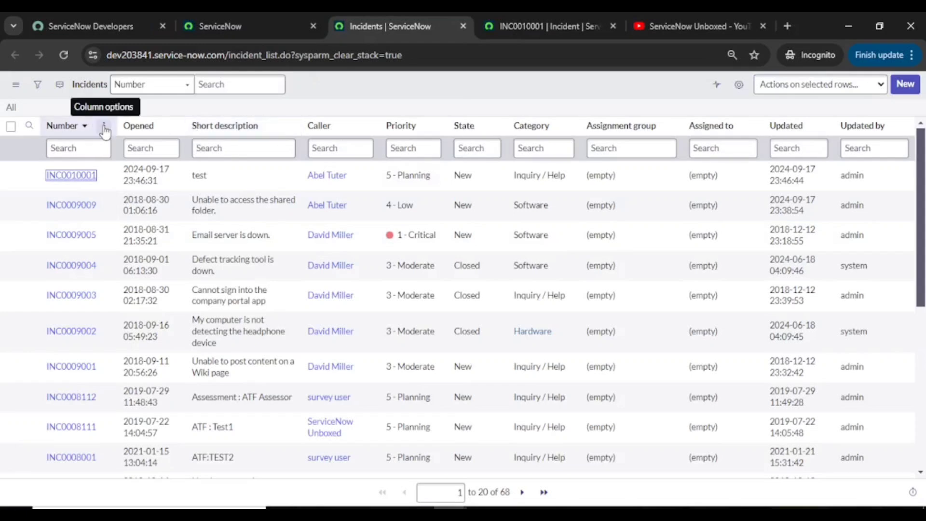
- Open the List Layout configuration for the Incidents list and add the Active field to its selected columns
click(104, 129)
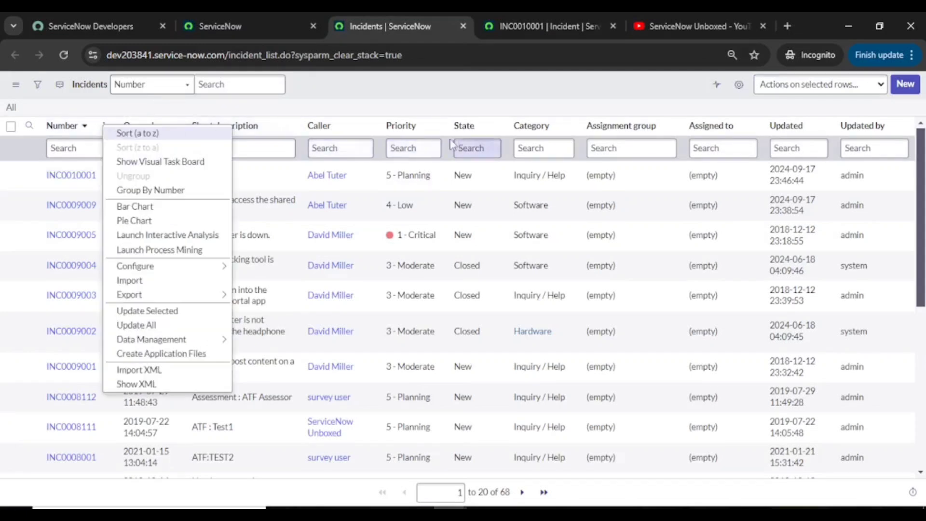
mouse_move(193, 269)
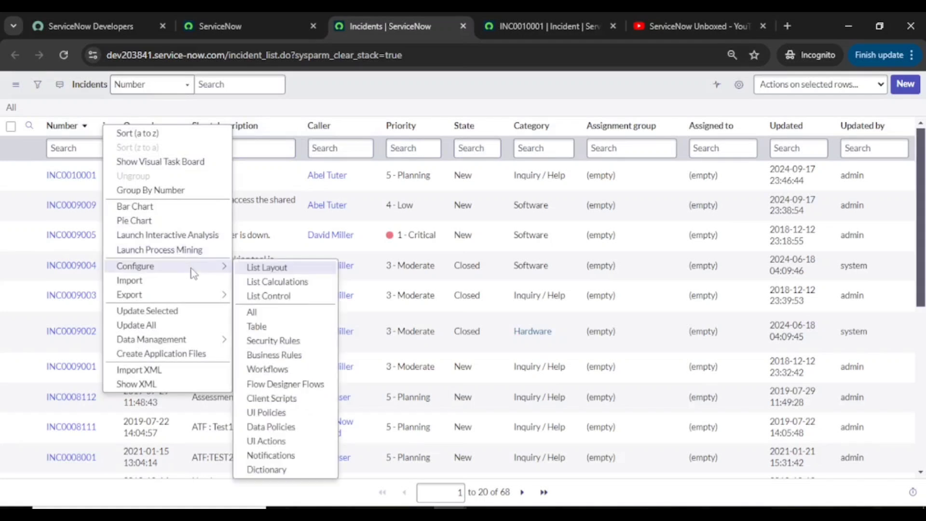
click(271, 268)
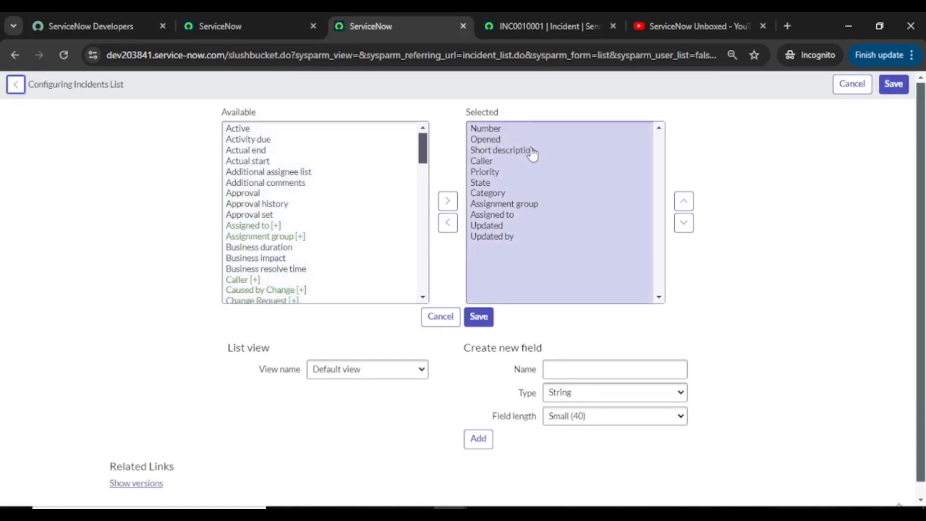
double_click(285, 129)
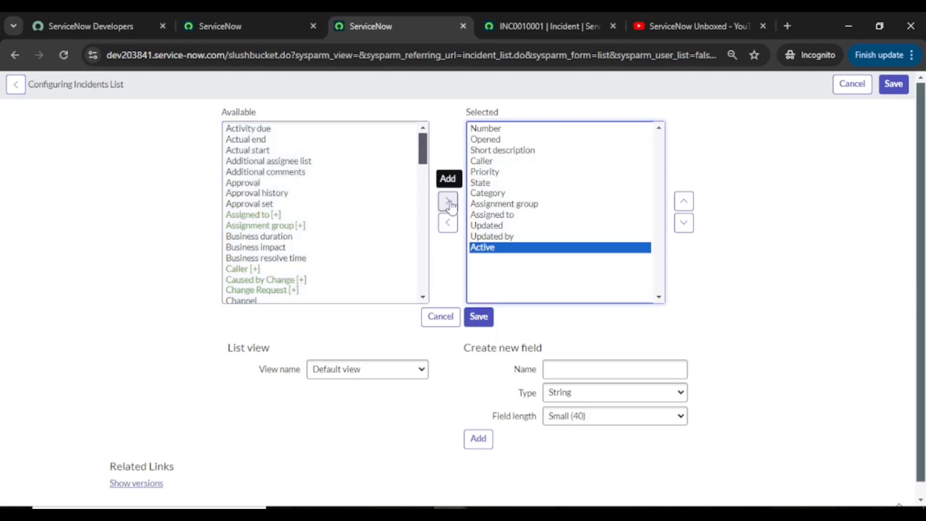
- Move the Active column up to directly after Short description and save the list layout
click(684, 202)
click(684, 201)
click(684, 201)
click(684, 201)
click(684, 202)
click(684, 201)
click(683, 202)
click(684, 202)
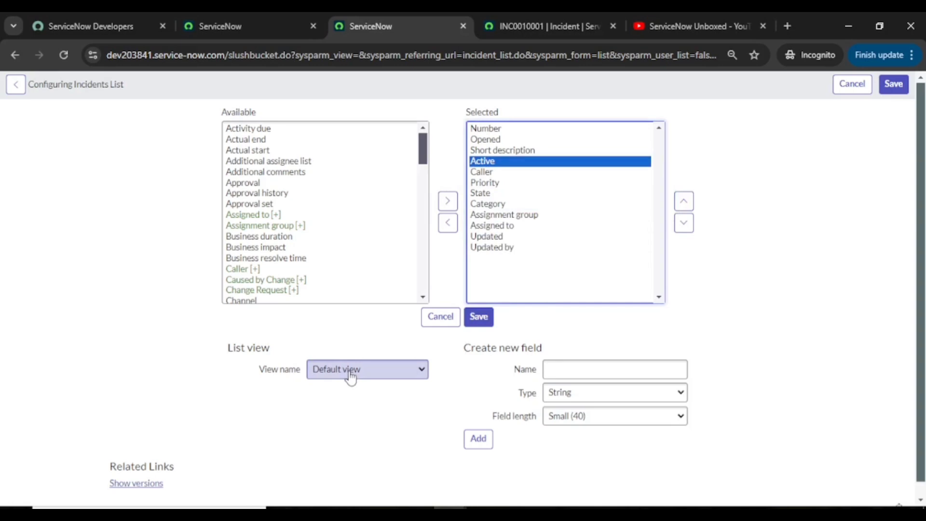
click(479, 325)
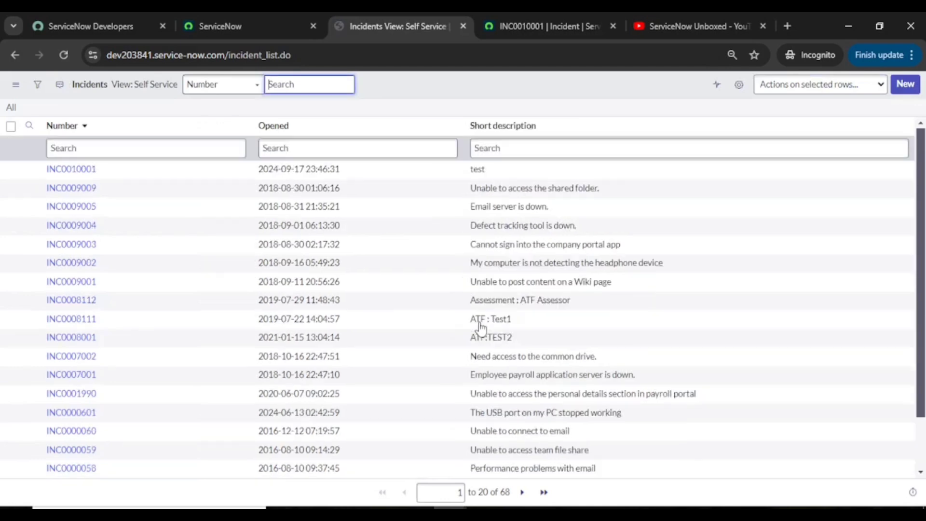
- Switch the Incidents list from the Self Service view to the Default view to check the Active column
click(149, 86)
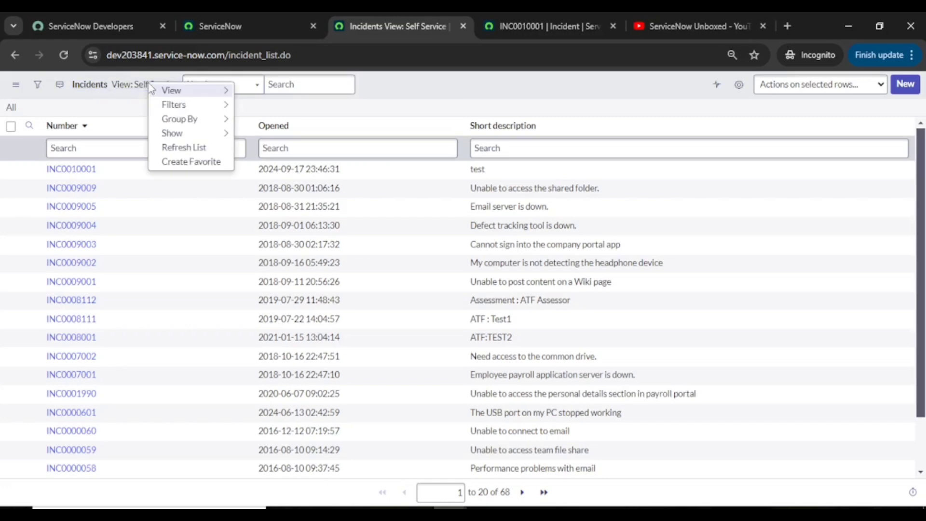
mouse_move(207, 89)
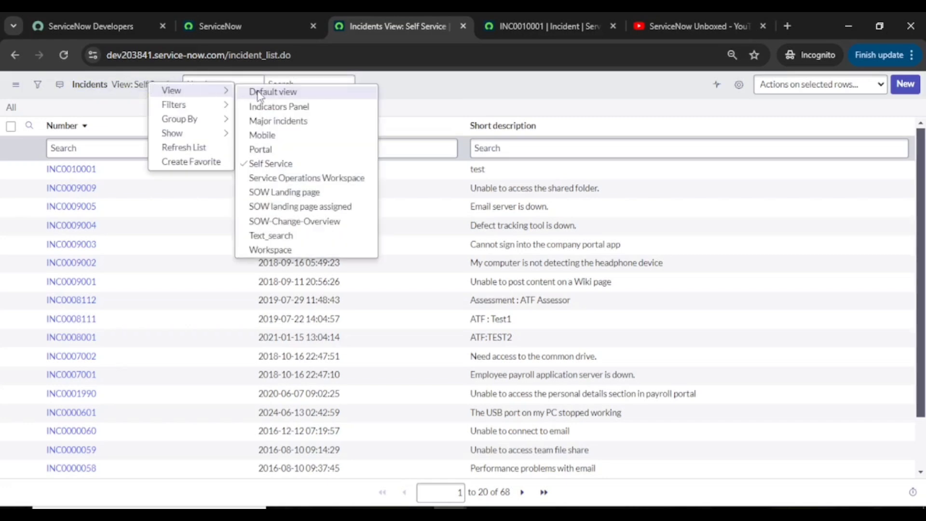
click(256, 91)
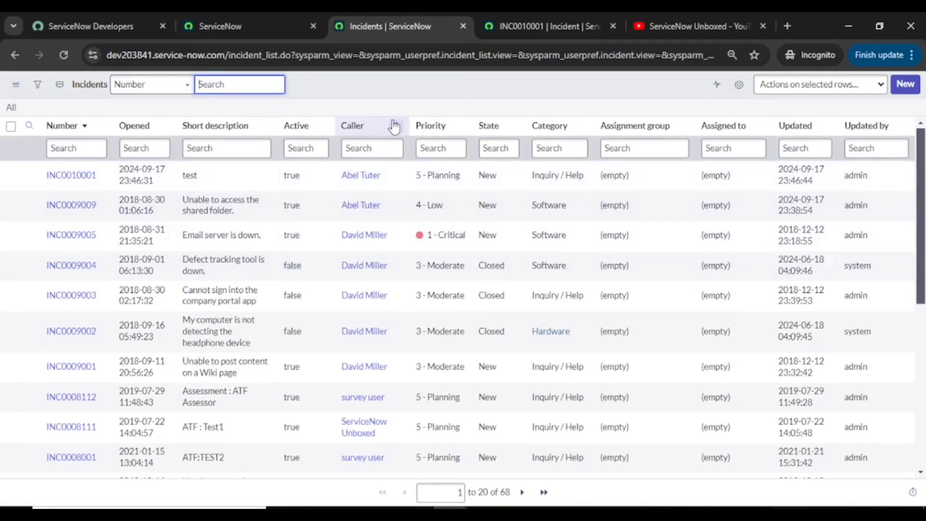
click(400, 91)
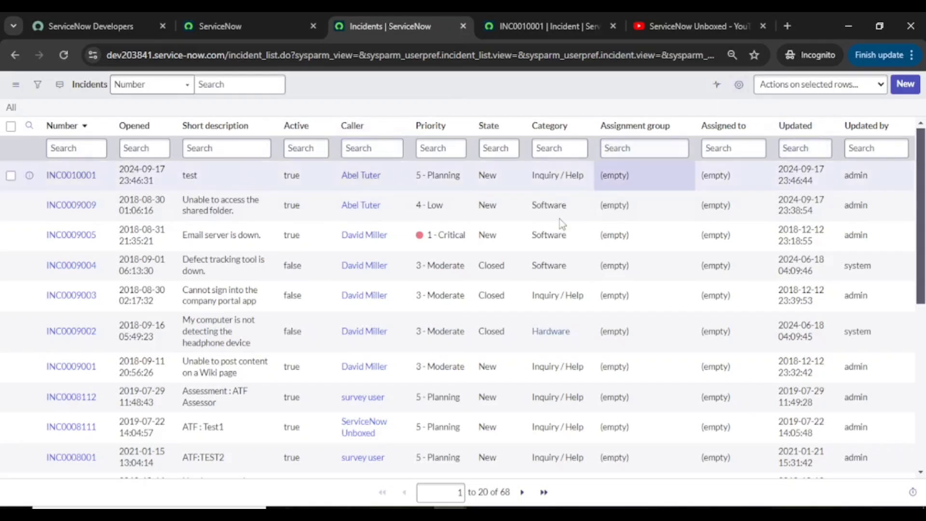
- Personalize the Incidents list columns by adding the Created by field to the selected columns, and check the new column in the list
click(739, 87)
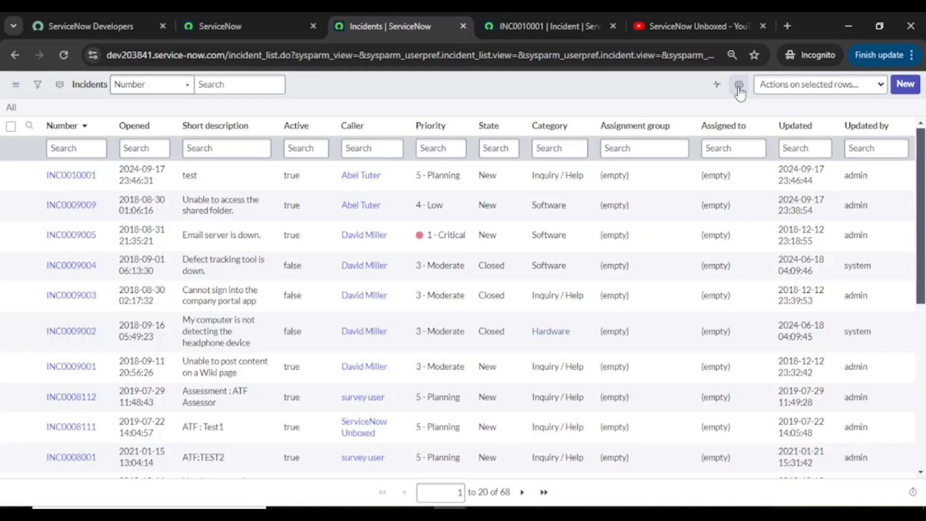
click(738, 86)
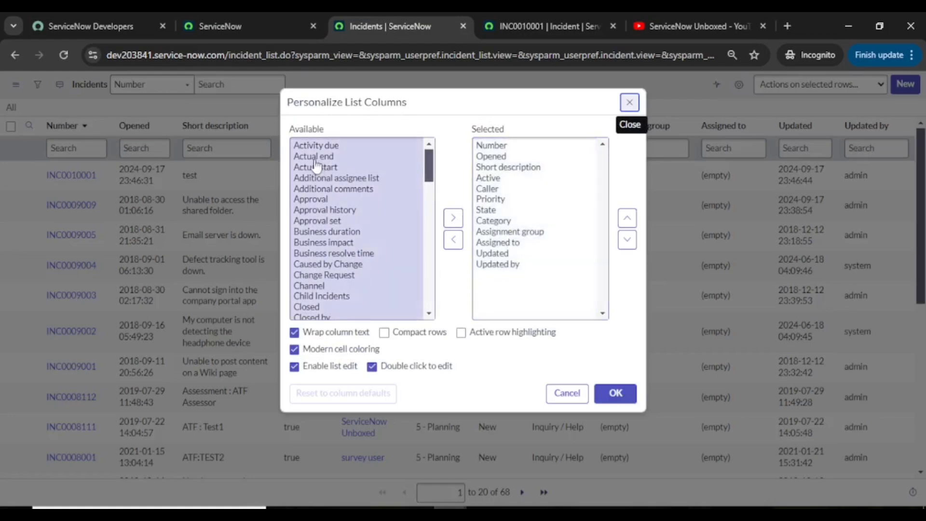
click(321, 161)
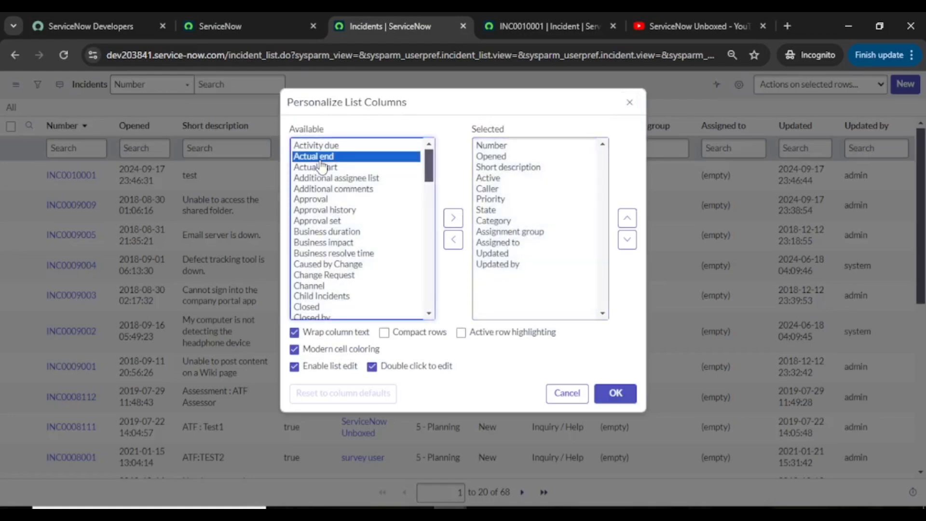
key(c)
key(r)
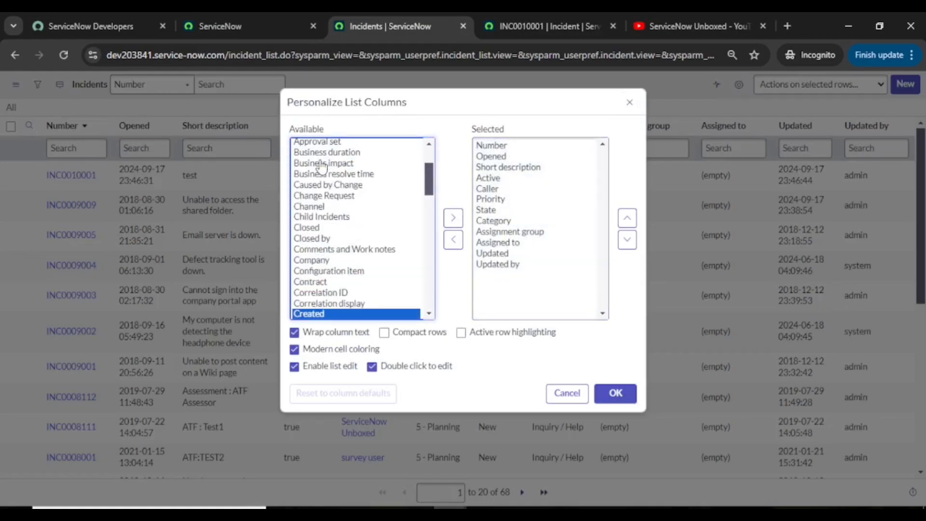
scroll(339, 280, down, 3)
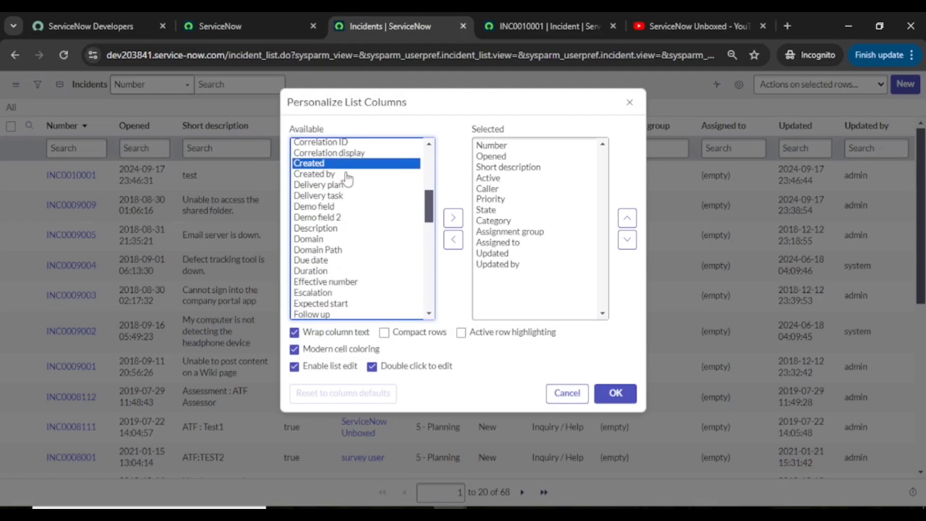
click(336, 175)
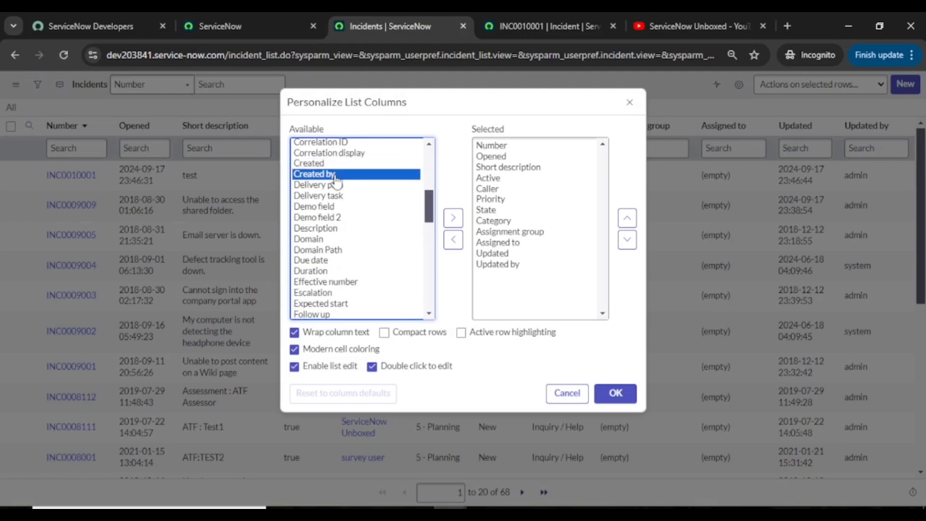
click(454, 219)
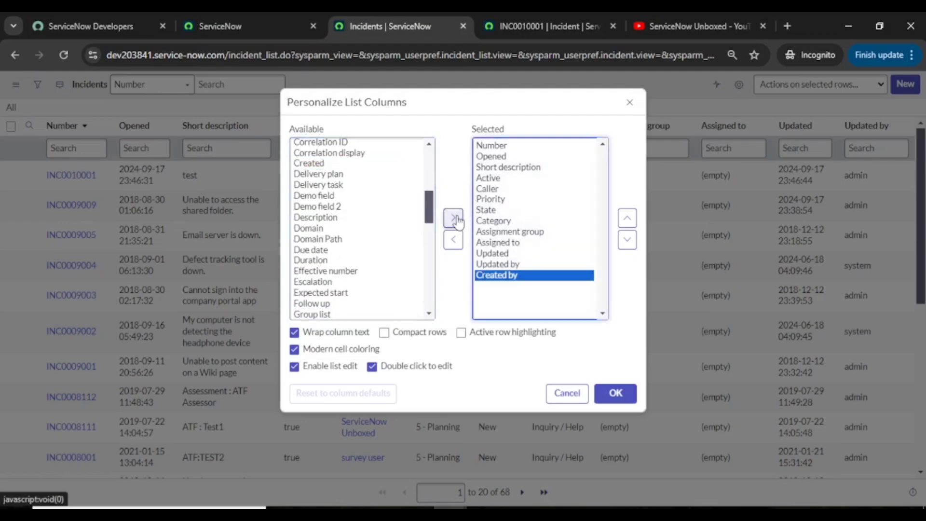
click(621, 399)
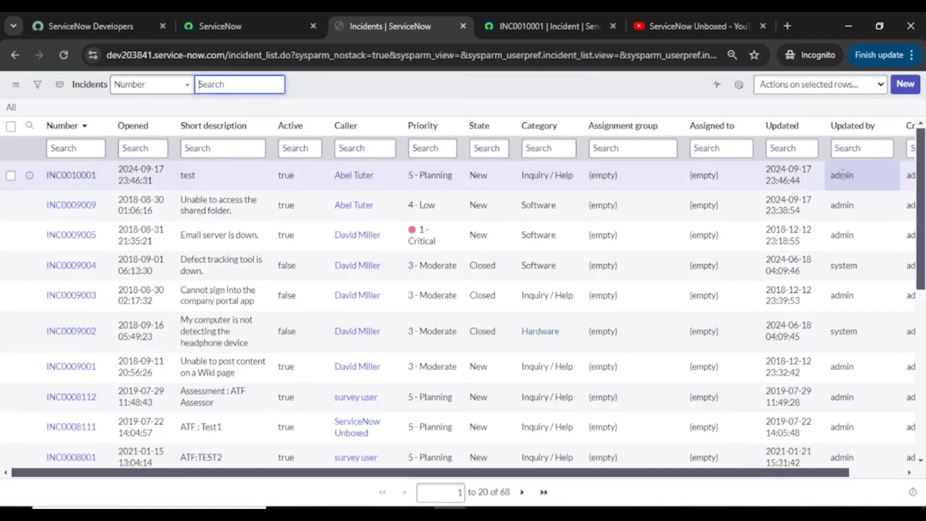
scroll(842, 174, right, 2)
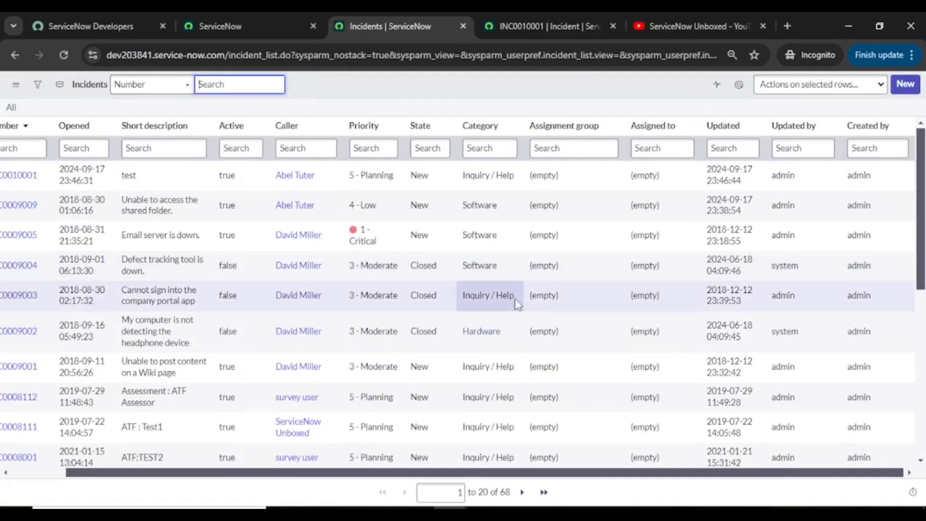
scroll(517, 303, left, 2)
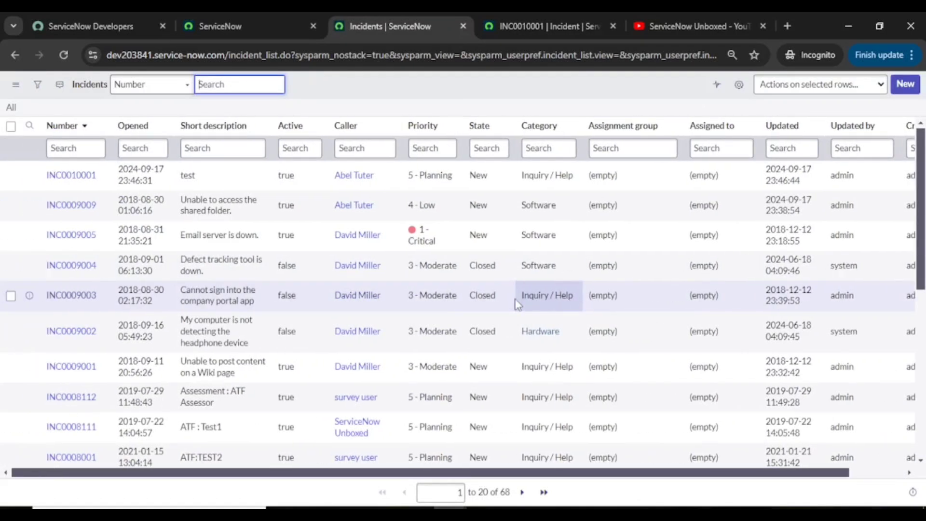
click(100, 128)
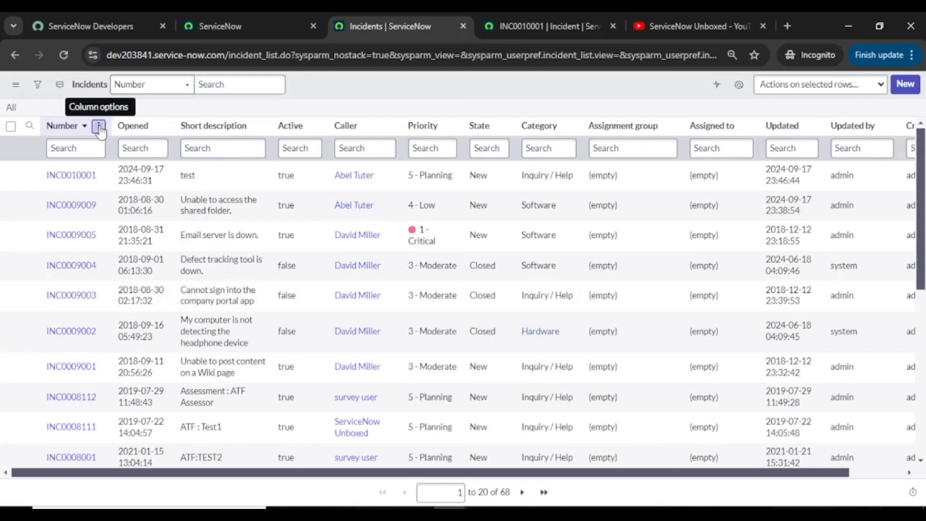
mouse_move(216, 271)
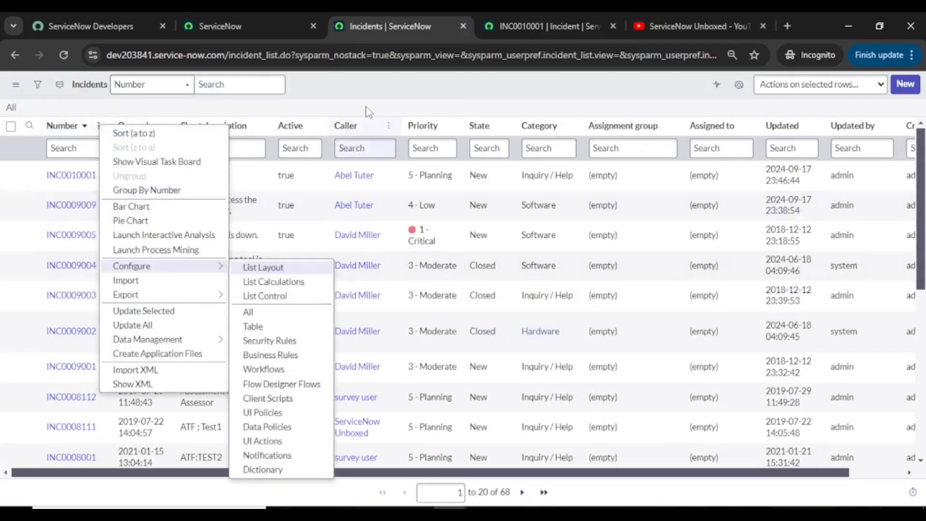
click(370, 87)
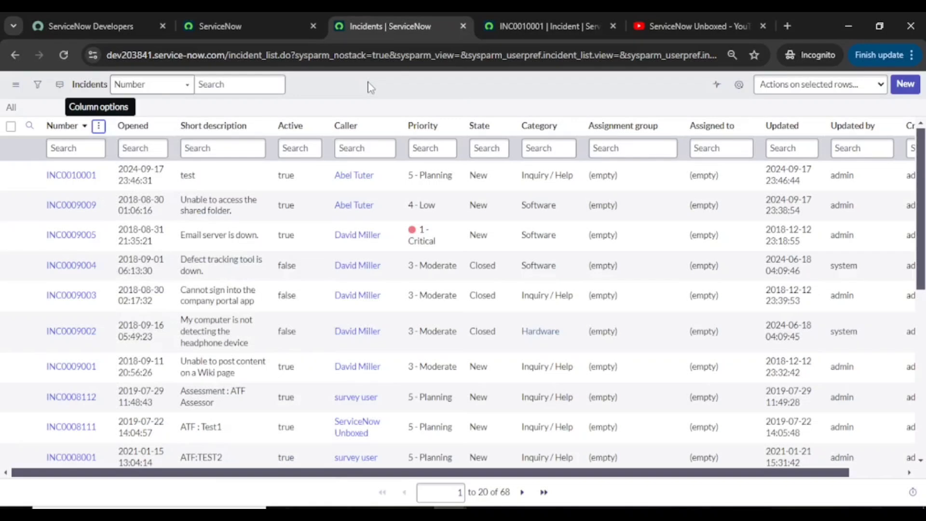